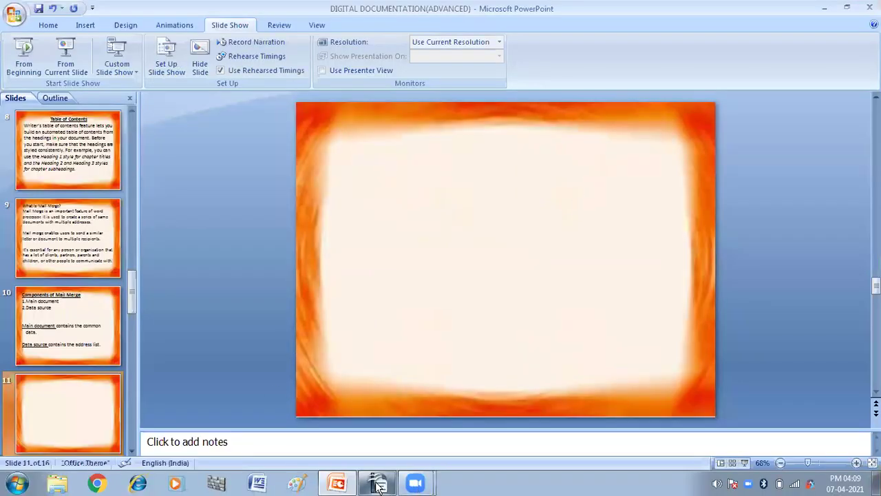
# Switch from PowerPoint to the 'mail merge demo.odt' letter in OpenOffice Writer.
pyautogui.moveTo(378, 485)
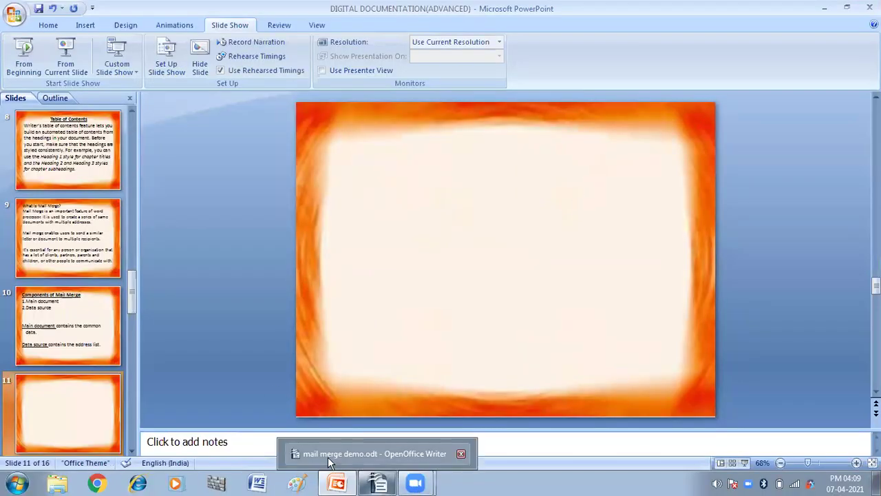
pyautogui.click(328, 457)
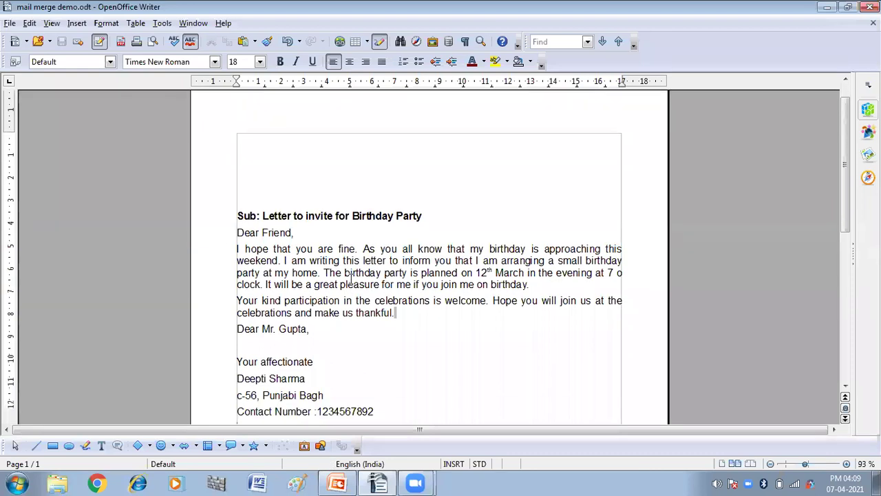
# Delete the salutation line that follows the letter's closing paragraph, including its paragraph break.
pyautogui.scroll(-1, 352, 278)
pyautogui.scroll(-1, 268, 264)
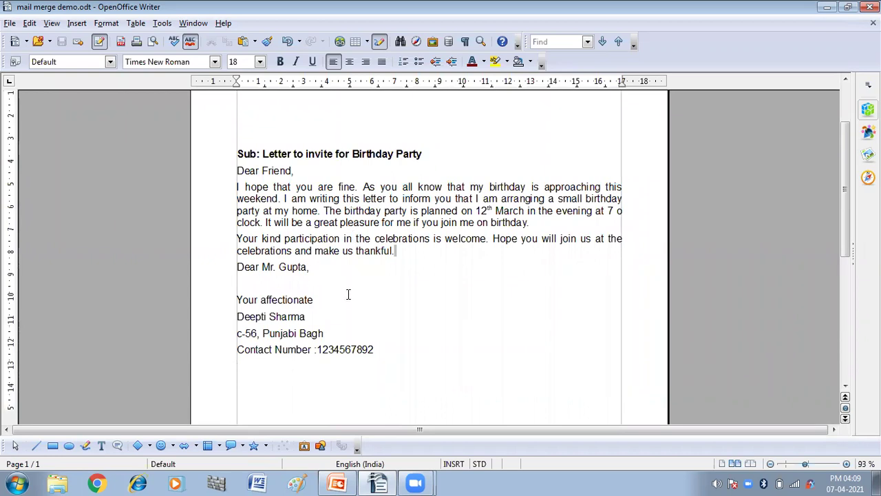
pyautogui.click(236, 267)
pyautogui.moveTo(239, 267); pyautogui.dragTo(312, 275)
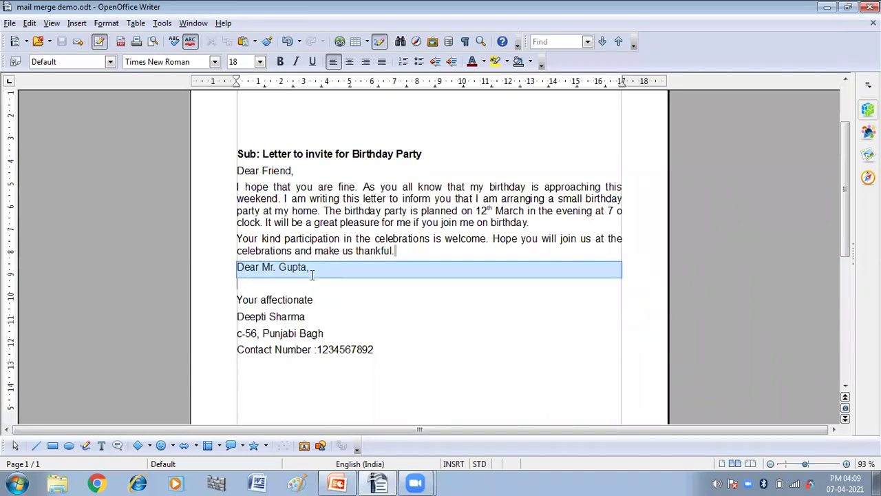
pyautogui.press('Delete')
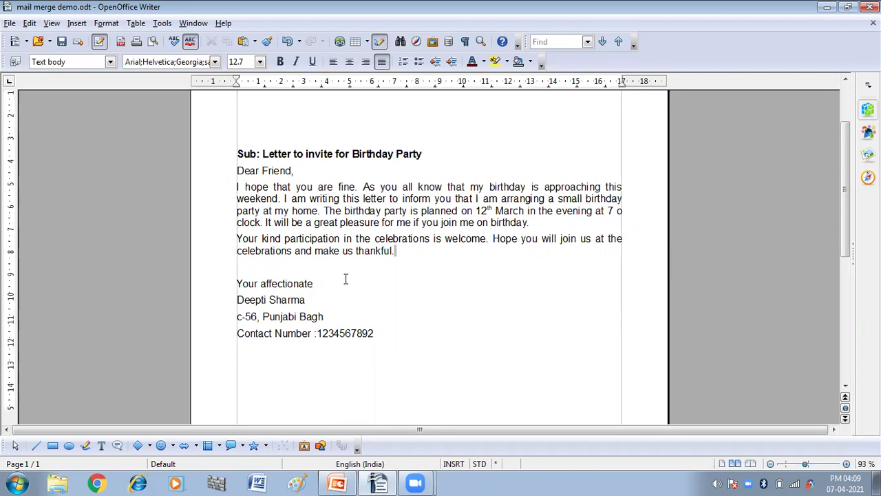
pyautogui.click(161, 23)
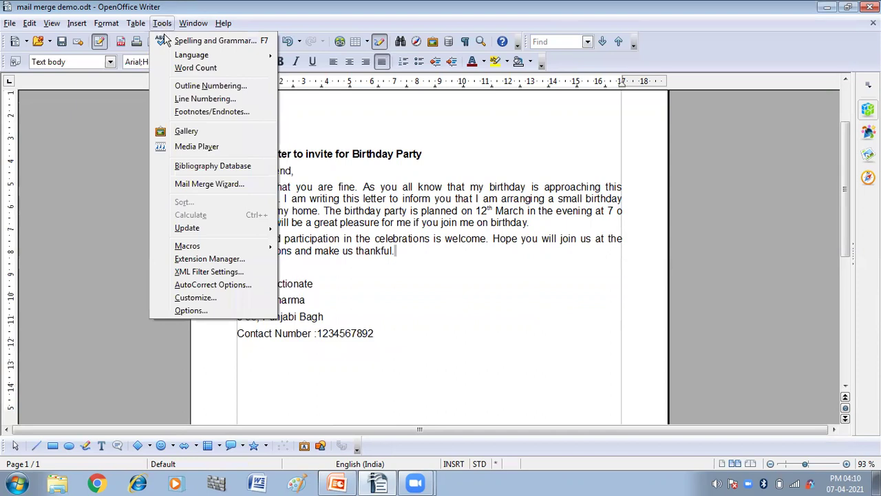
# Launch the Mail Merge Wizard, nudge it left, and base it on the current document.
pyautogui.click(183, 186)
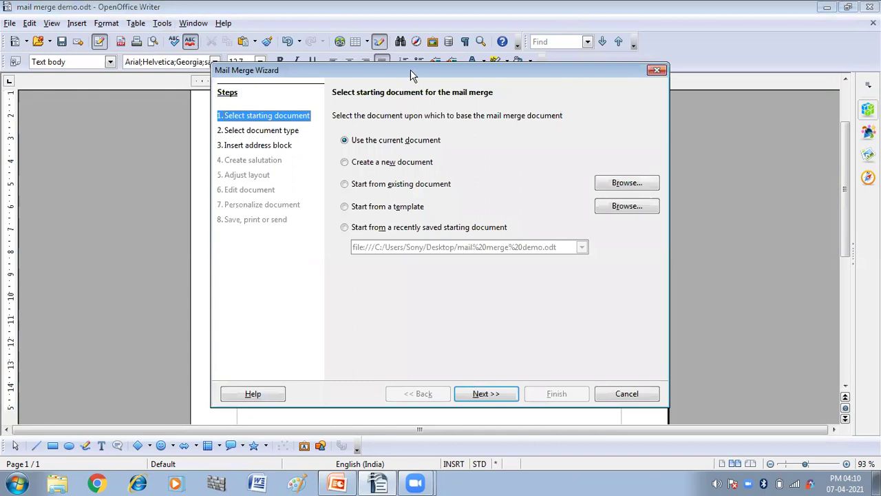
pyautogui.moveTo(411, 69); pyautogui.dragTo(378, 71)
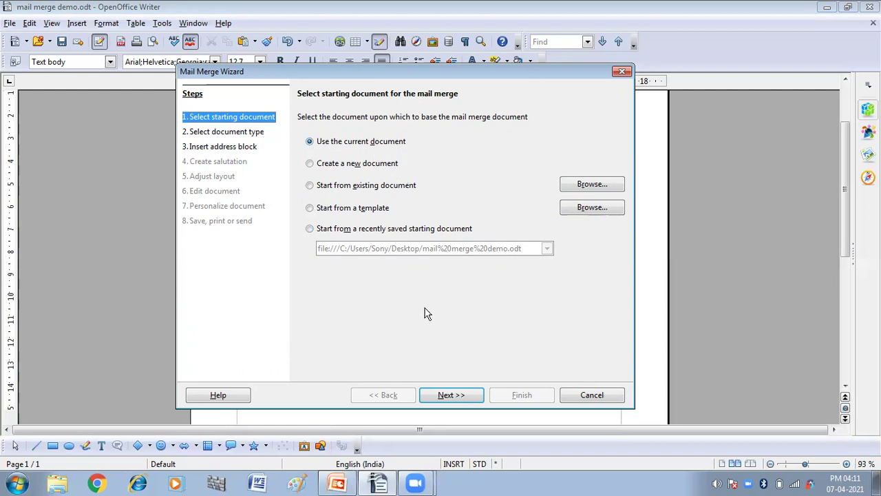
pyautogui.click(435, 398)
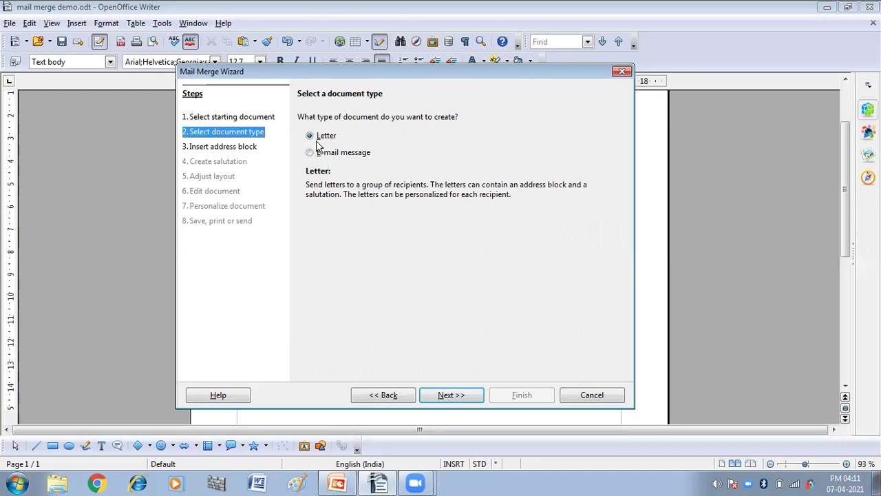
# Keep Letter as the document type and advance to the address block step.
pyautogui.click(451, 395)
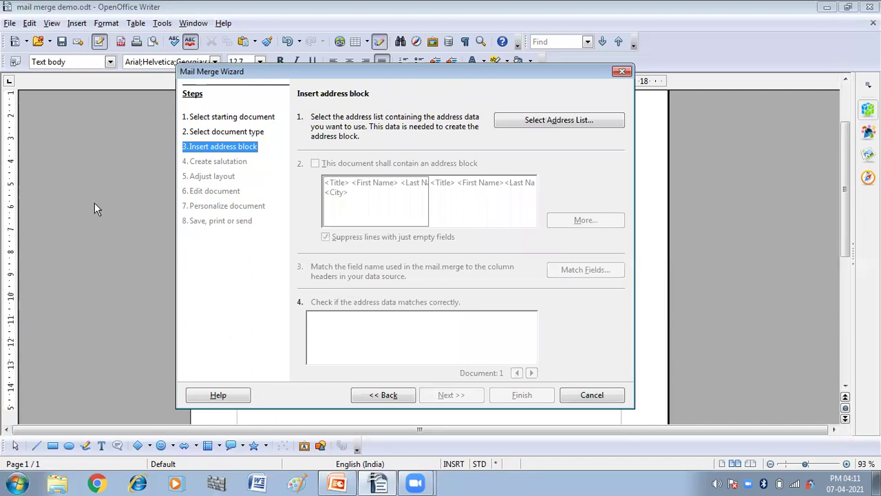
# Open Select Address List and create a new address list with blank fields.
pyautogui.click(560, 124)
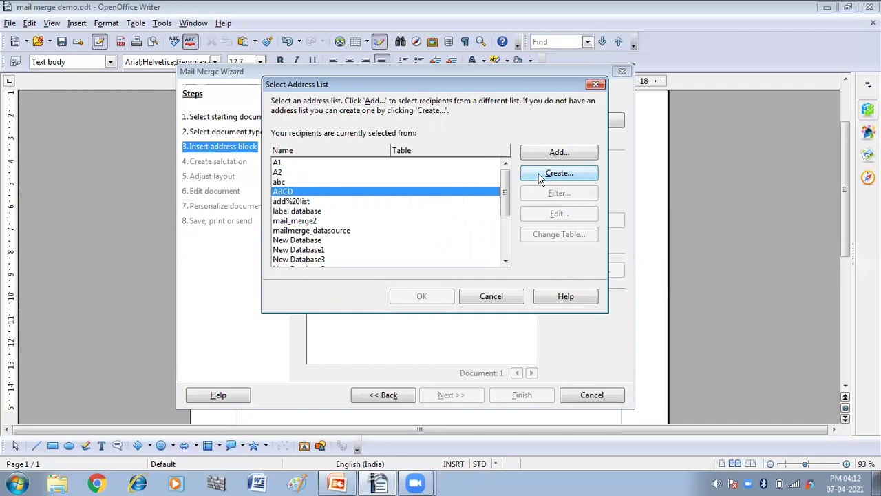
pyautogui.click(540, 178)
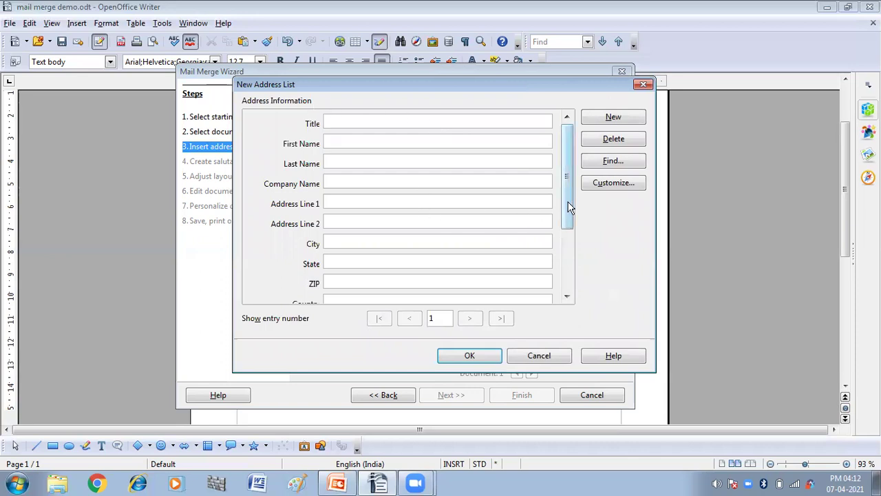
pyautogui.moveTo(569, 201); pyautogui.dragTo(574, 181)
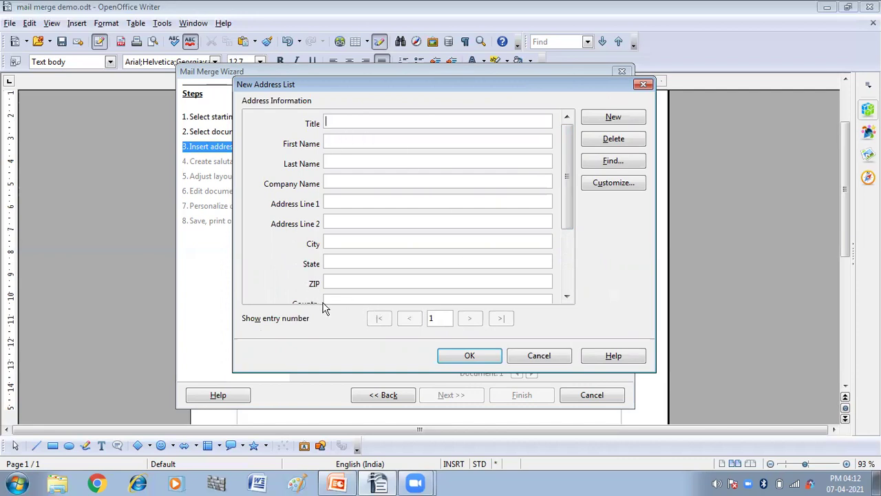
# In Customize Address List, delete the Title and Company Name fields.
pyautogui.click(612, 185)
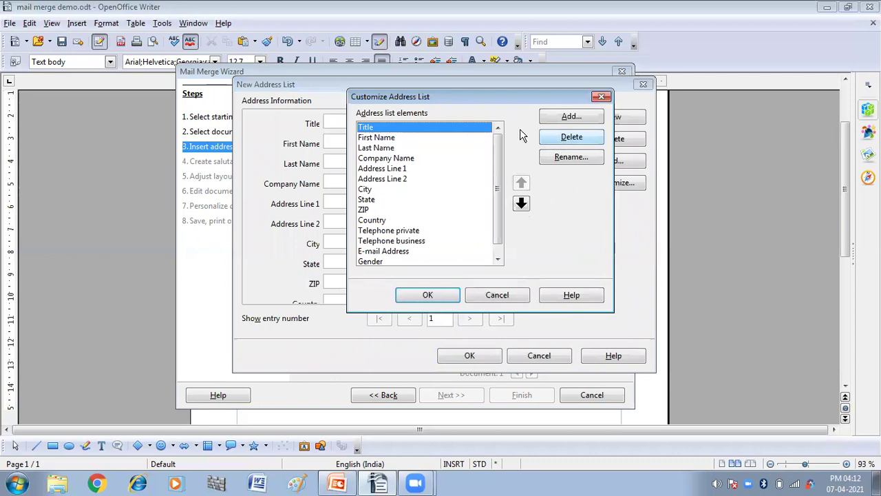
pyautogui.click(571, 141)
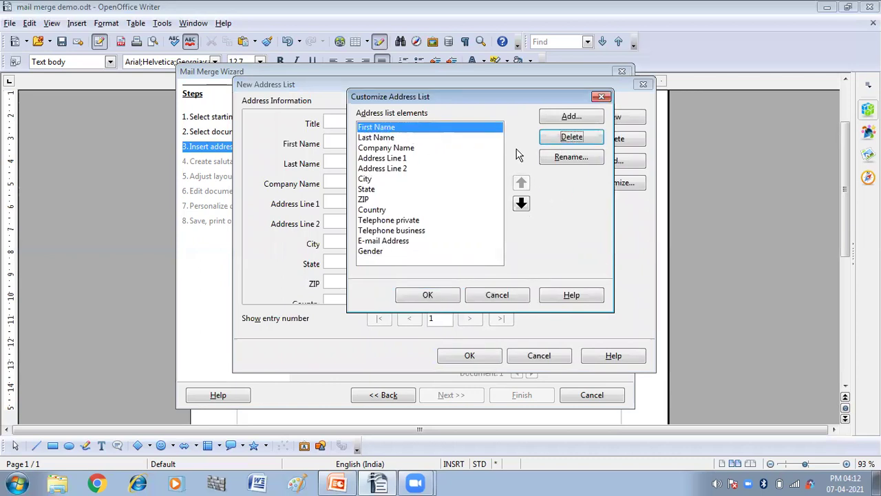
pyautogui.click(405, 150)
pyautogui.click(571, 137)
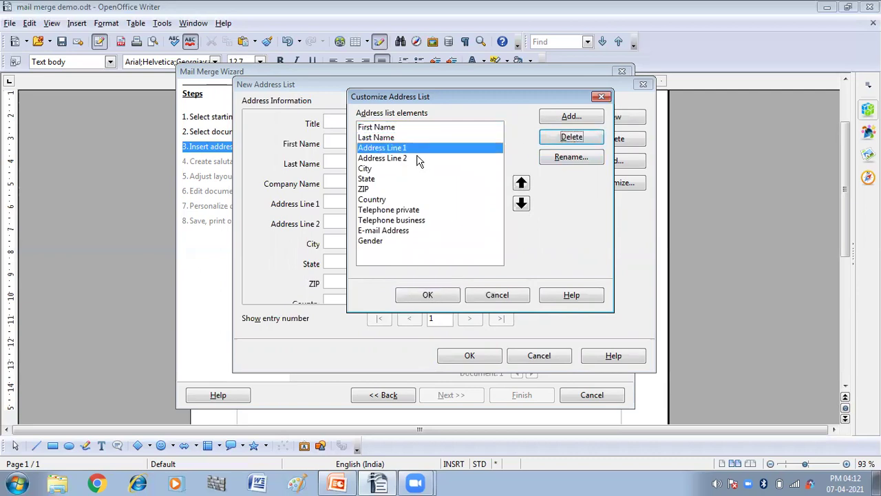
# Rename the Address Line 1 field to 'Address'.
pyautogui.click(563, 159)
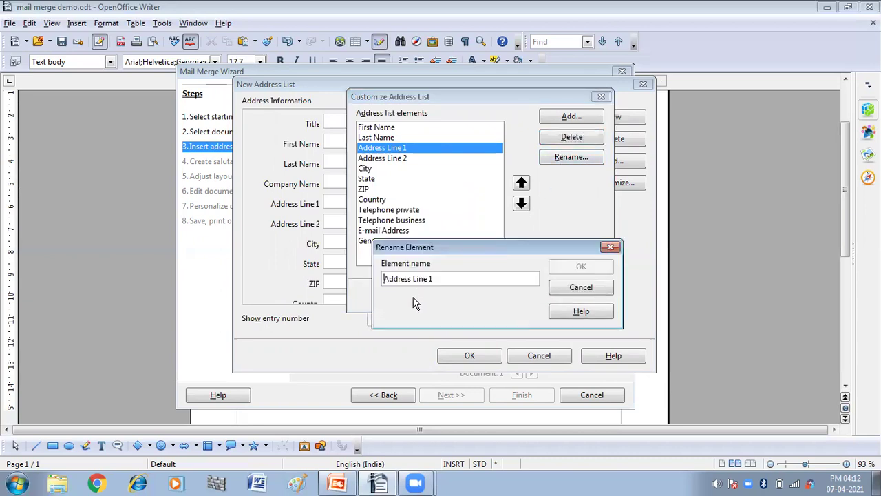
pyautogui.press('BackSpace')
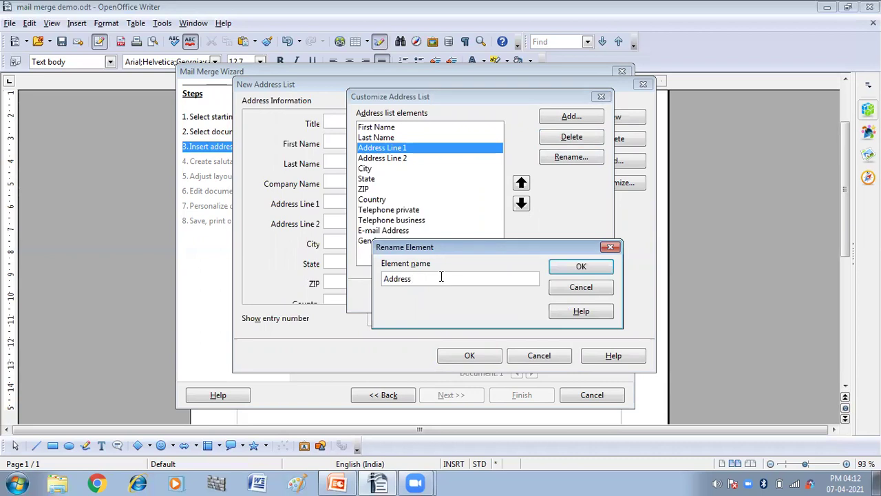
pyautogui.click(564, 266)
# Delete the Address Line 2, State and ZIP fields.
pyautogui.click(400, 159)
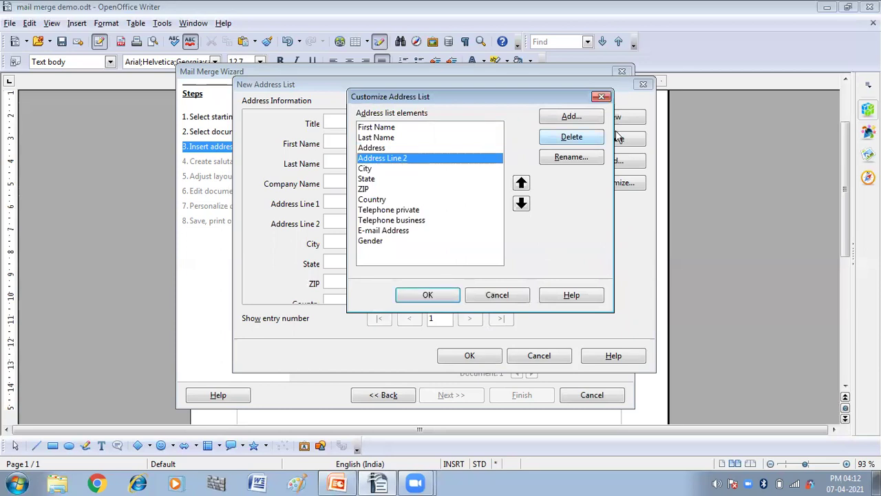
pyautogui.click(571, 141)
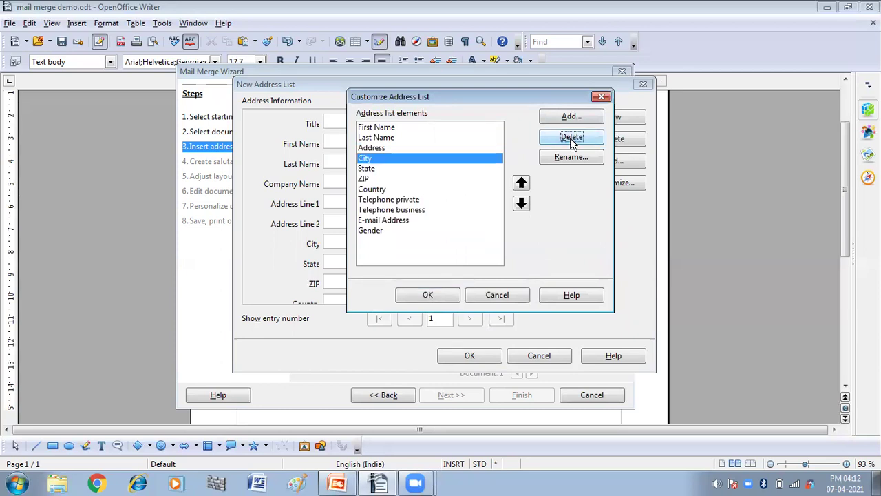
pyautogui.click(577, 119)
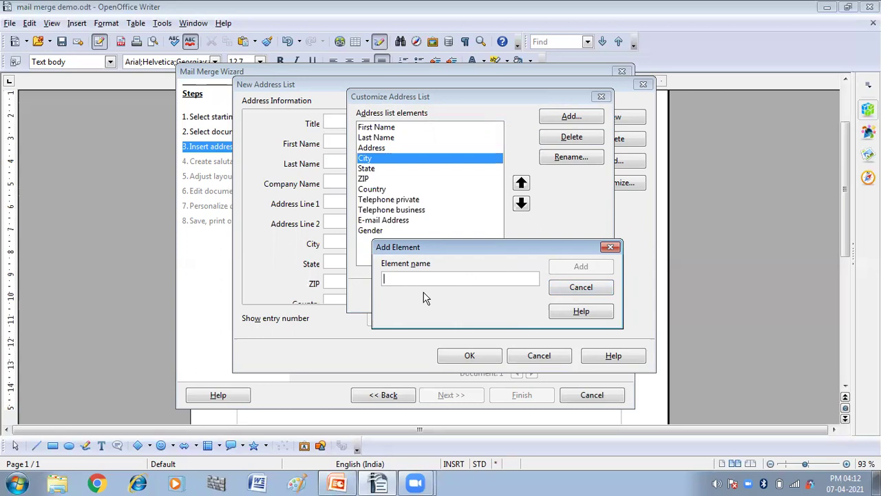
pyautogui.click(611, 247)
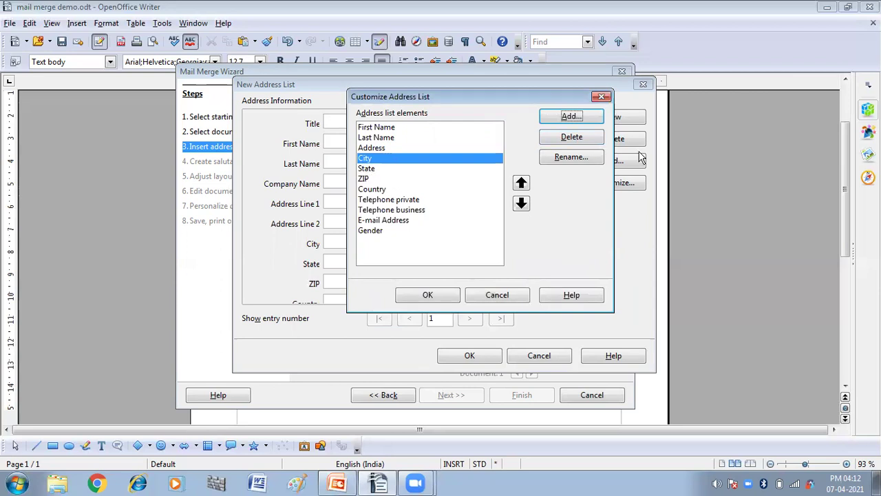
pyautogui.click(376, 167)
pyautogui.click(571, 137)
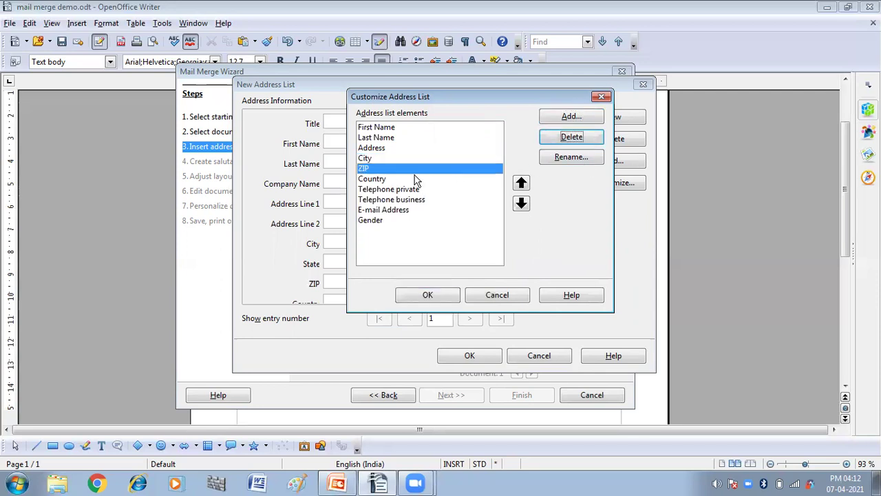
pyautogui.click(563, 136)
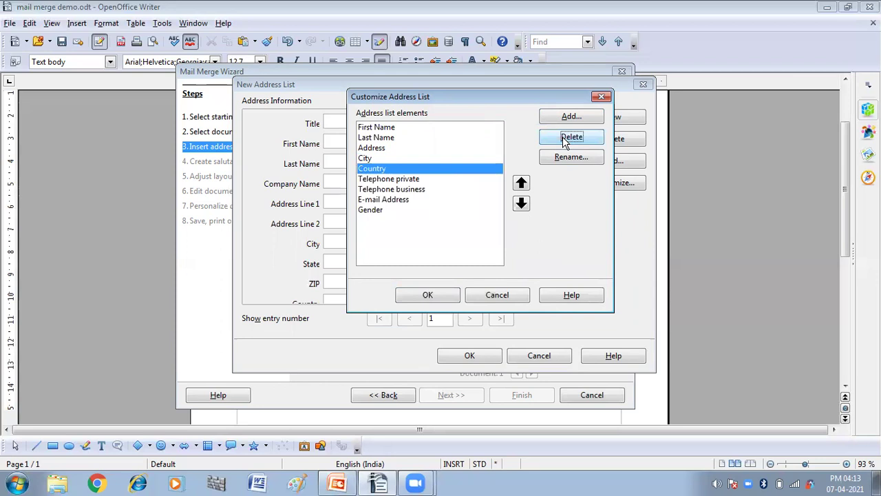
# Delete the Telephone business, E-mail Address and Gender fields.
pyautogui.click(413, 179)
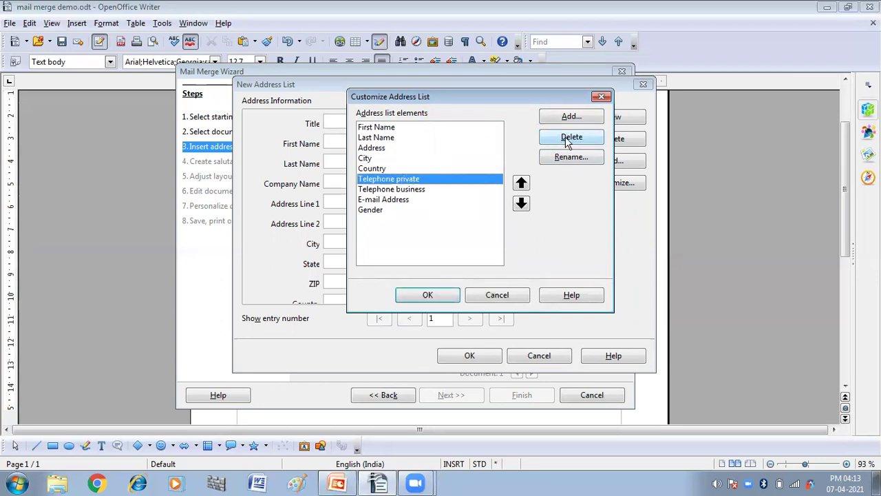
pyautogui.click(412, 191)
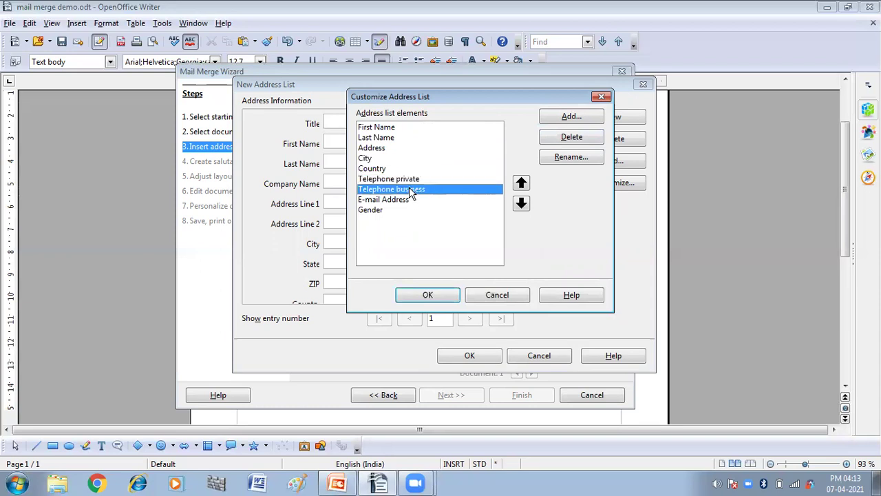
pyautogui.click(571, 137)
pyautogui.click(576, 137)
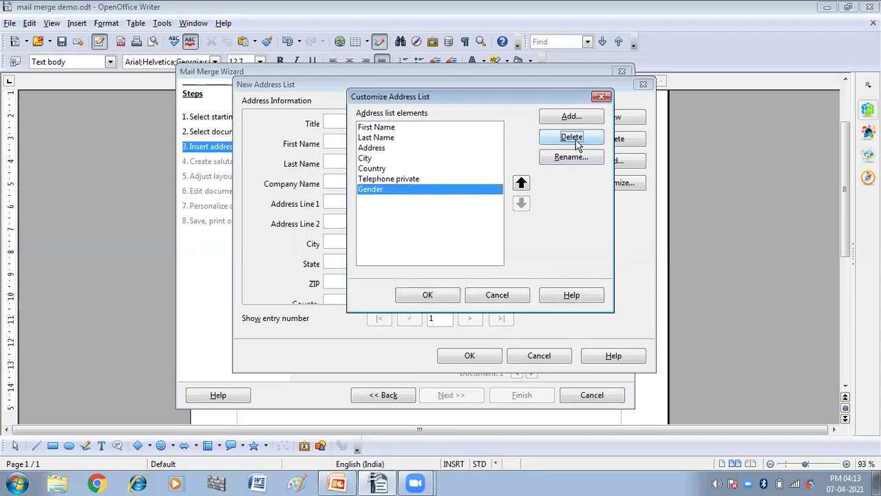
pyautogui.click(562, 139)
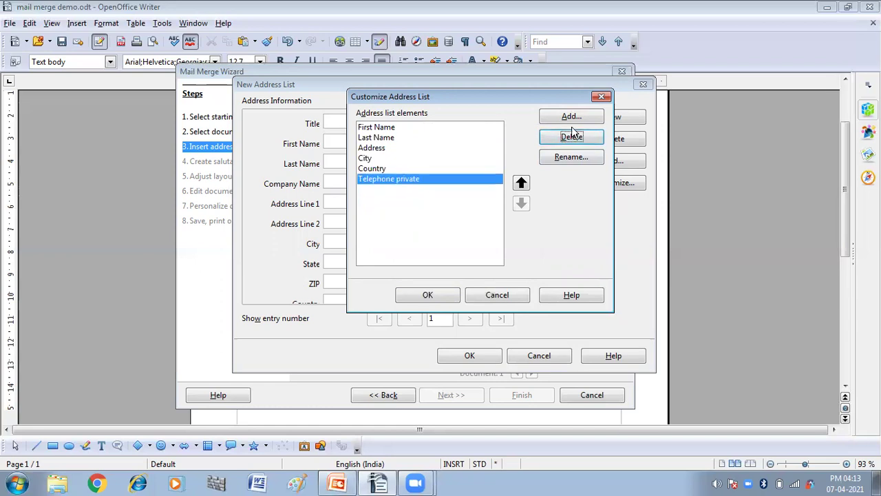
# Add a new 'Contact no' field to the address list.
pyautogui.click(571, 120)
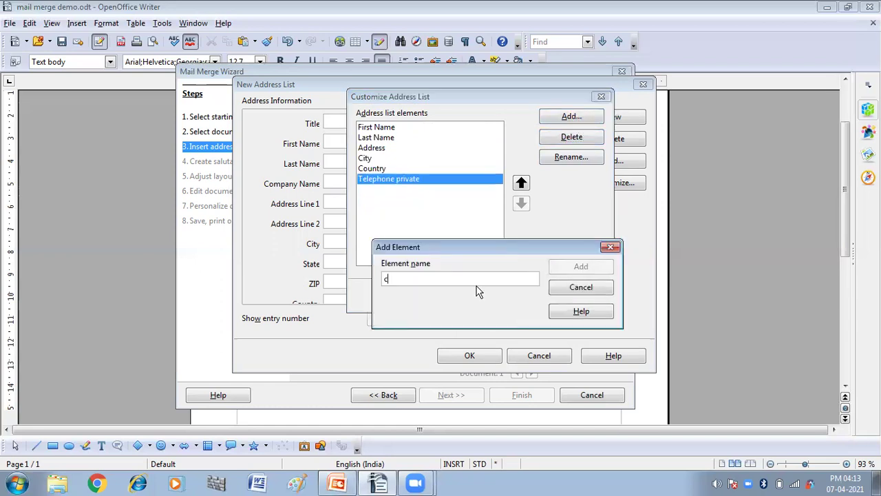
pyautogui.write('CO')
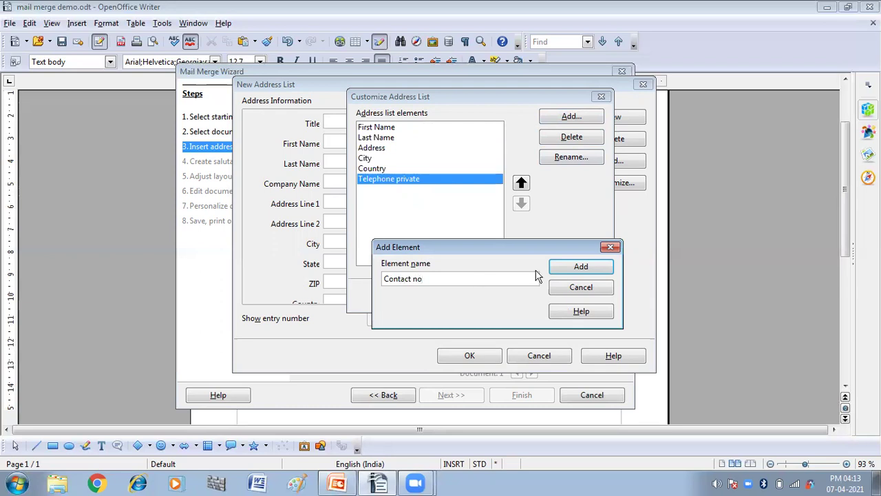
pyautogui.click(561, 270)
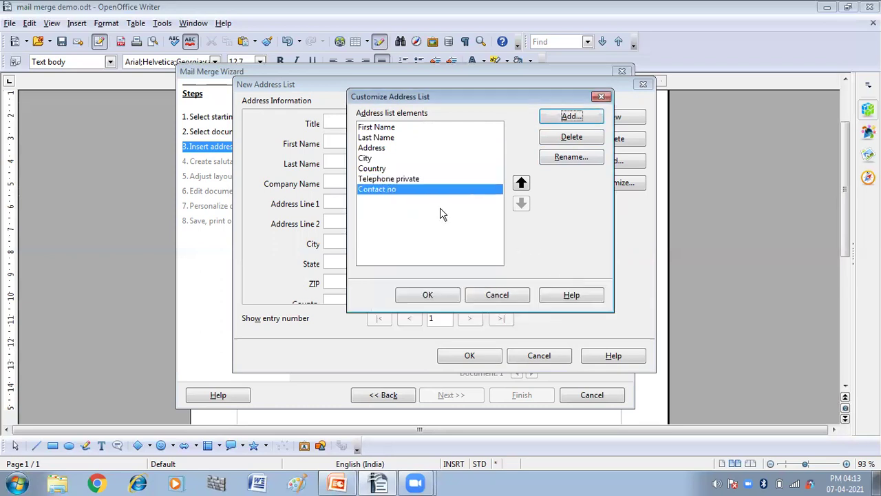
# Delete the Telephone private and City fields.
pyautogui.click(404, 178)
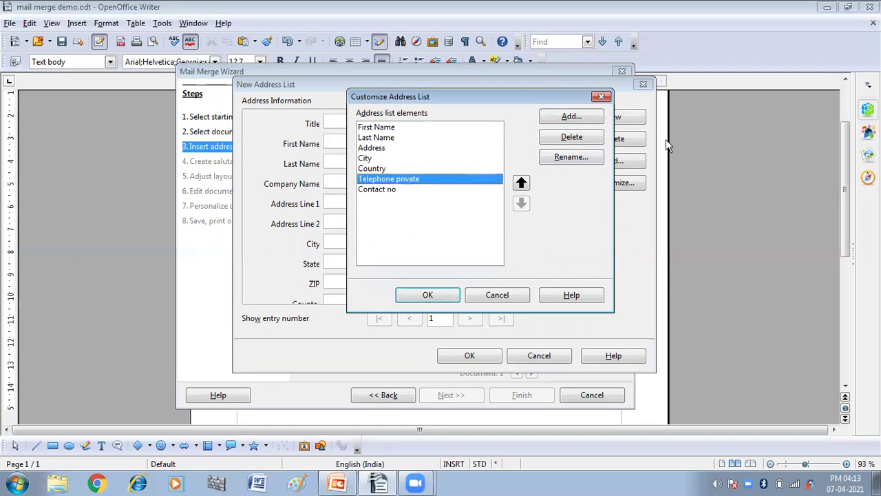
pyautogui.click(571, 137)
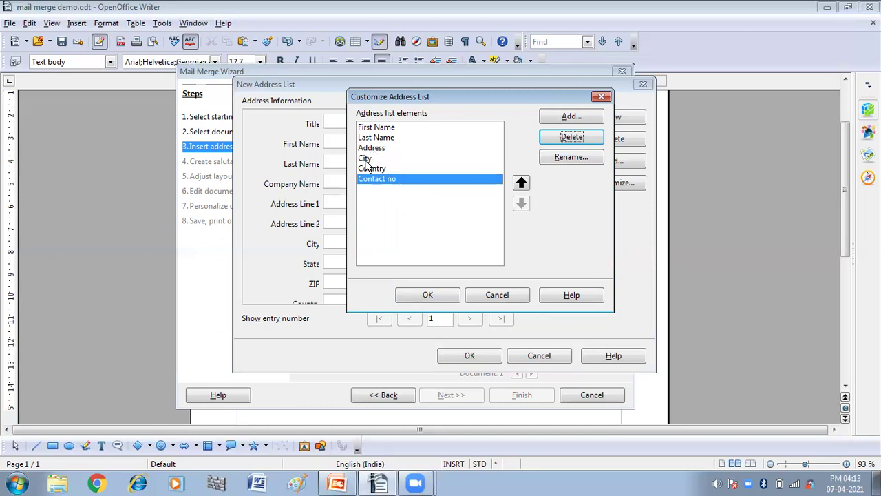
pyautogui.click(366, 159)
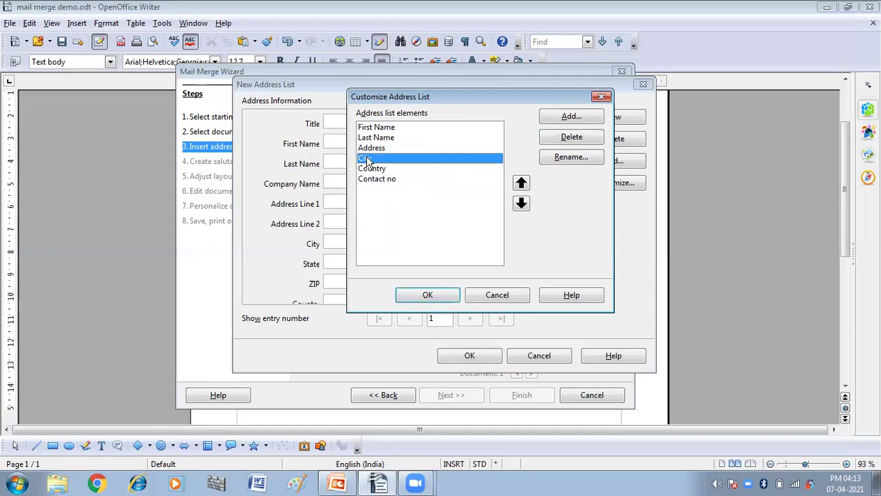
pyautogui.click(580, 141)
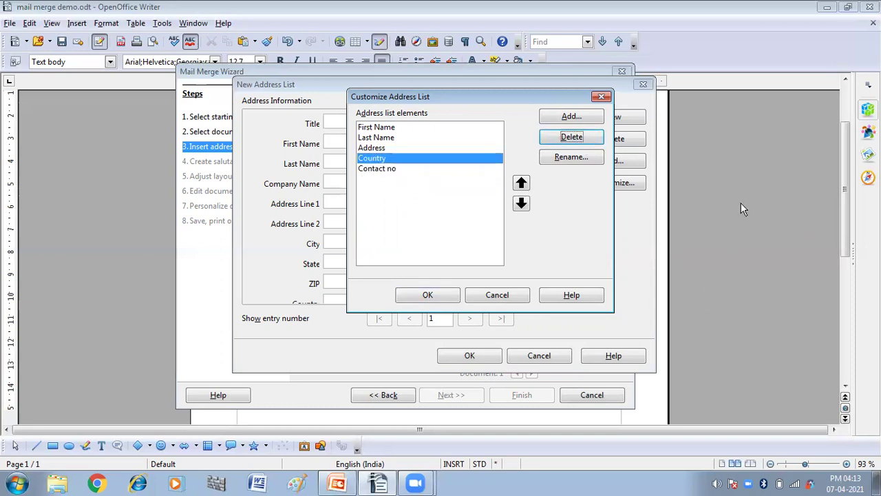
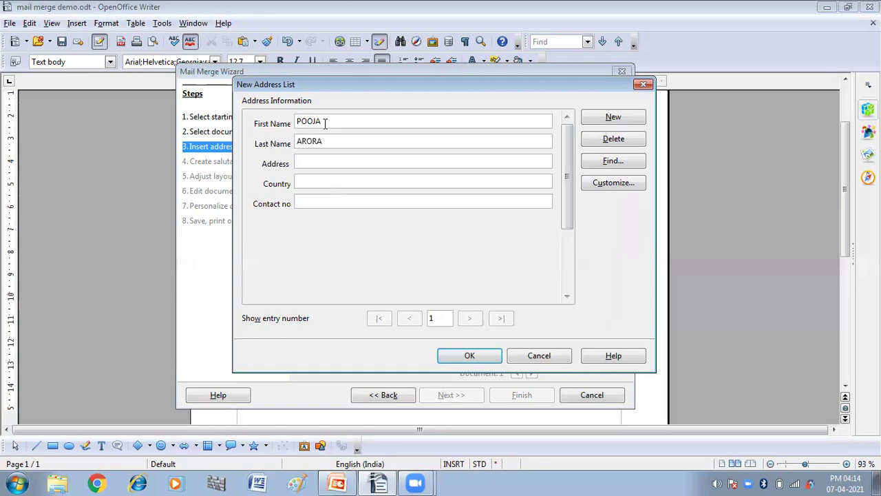
# Fill in entry 1's street address, country INDIA and contact number.
pyautogui.click(333, 162)
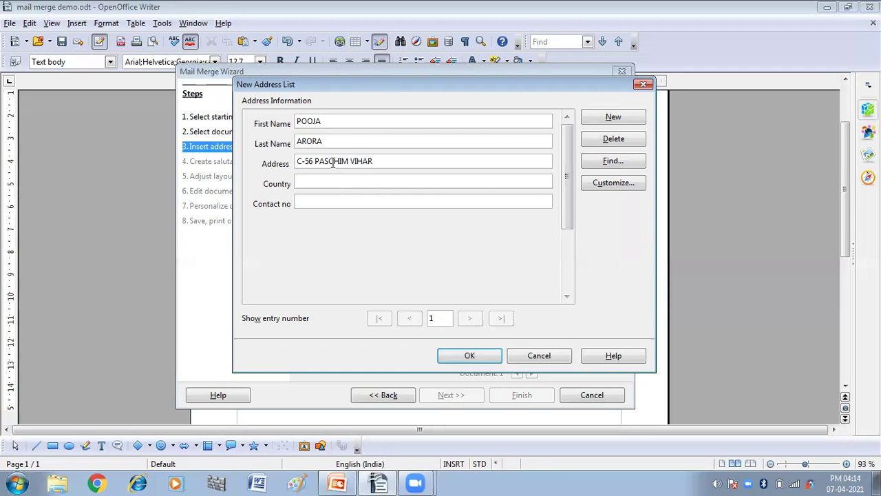
pyautogui.click(325, 180)
pyautogui.write('INDIA')
pyautogui.click(318, 200)
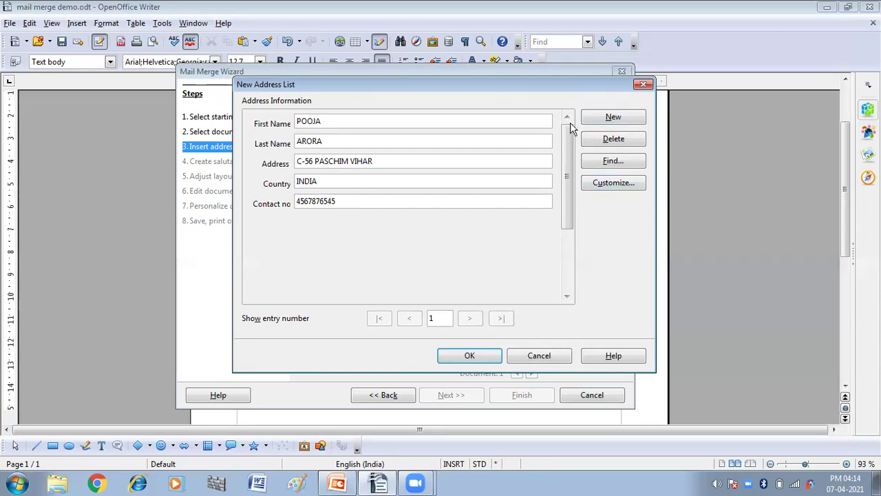
# Add a second recipient with first name, last name, address, country INDIA and contact number.
pyautogui.click(601, 121)
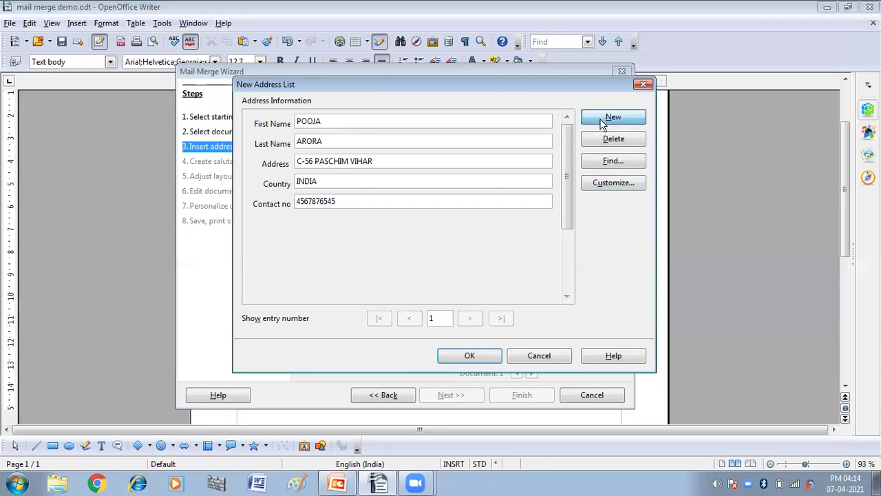
pyautogui.click(341, 119)
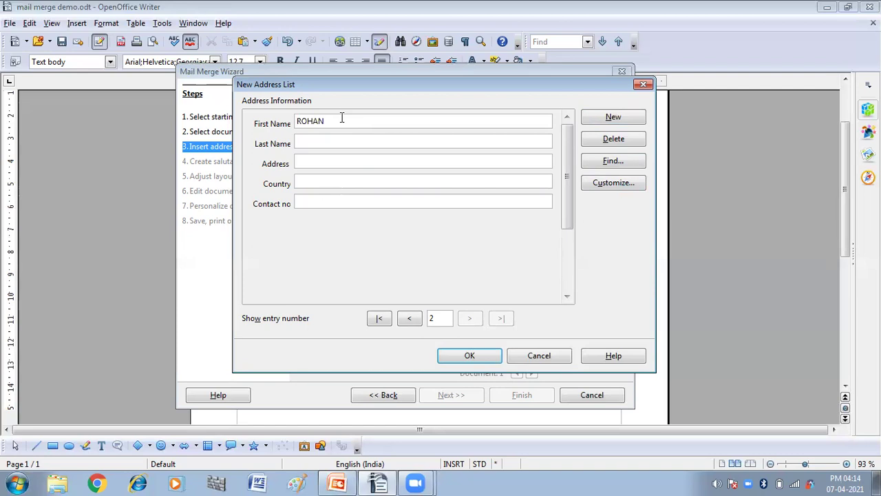
pyautogui.press('Tab')
pyautogui.write('IN')
pyautogui.write('DIA')
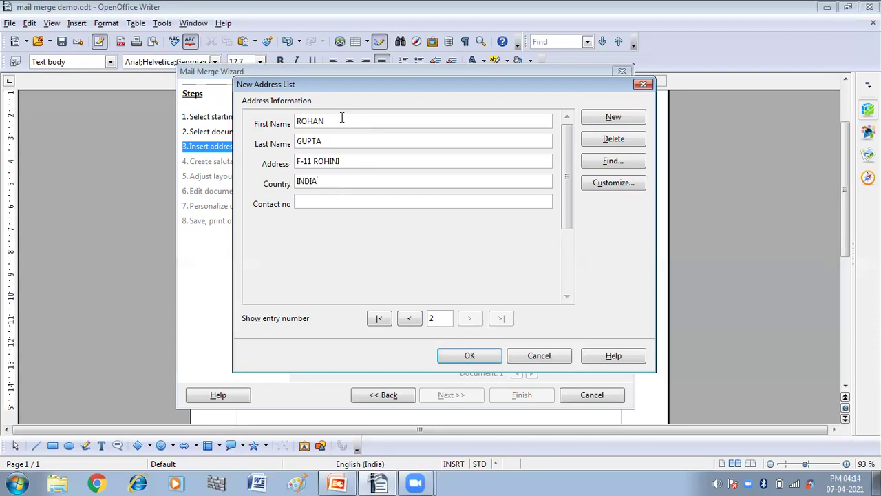
pyautogui.write('564534567')
# Add a third address-list record and enter its first name.
pyautogui.click(611, 119)
pyautogui.click(363, 122)
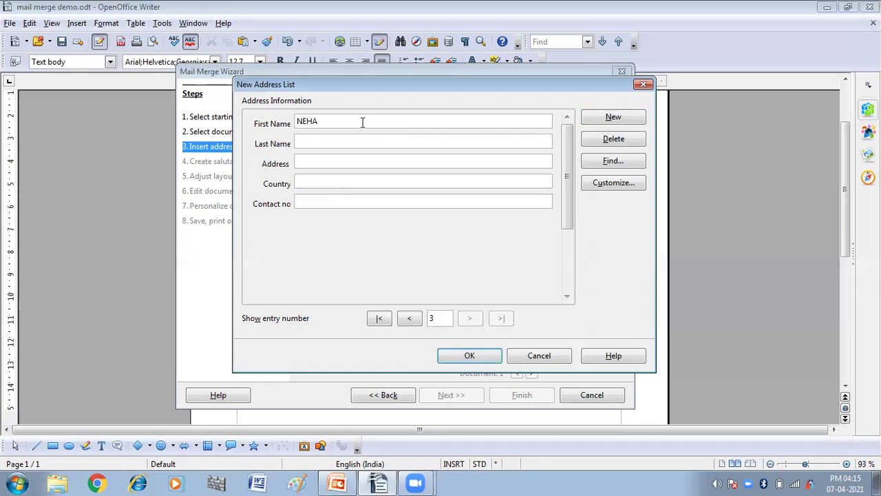
# Enter the third recipient's last name, street address, country INDIA and contact number.
pyautogui.press('Tab')
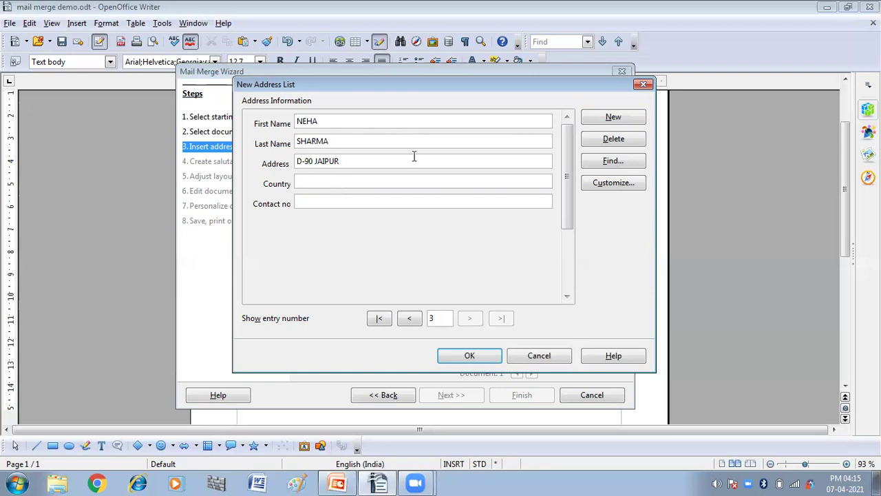
pyautogui.click(392, 182)
pyautogui.write('INDIA')
pyautogui.press('Tab')
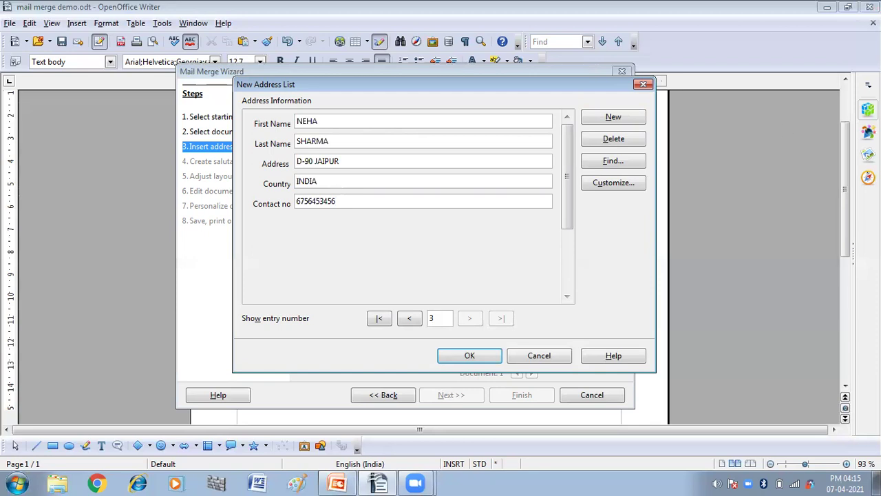
# Review the three entries and save the address list to the Desktop as LIST1.
pyautogui.click(379, 318)
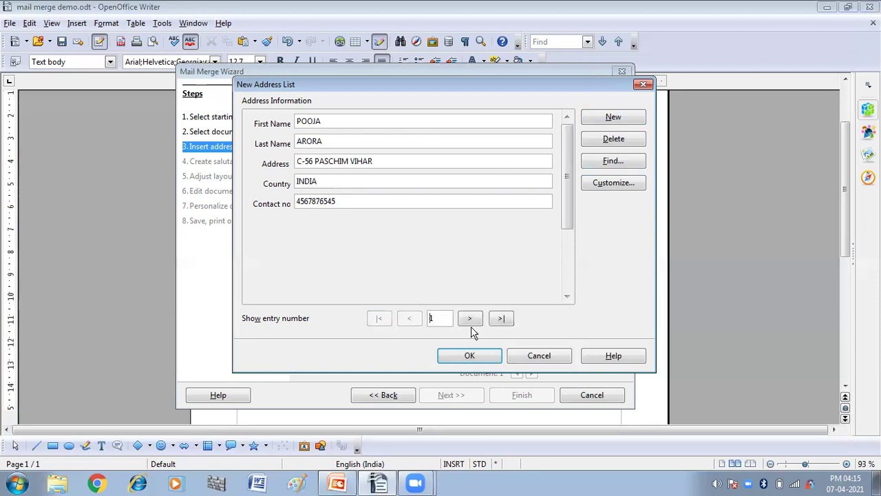
pyautogui.click(471, 319)
pyautogui.click(471, 319)
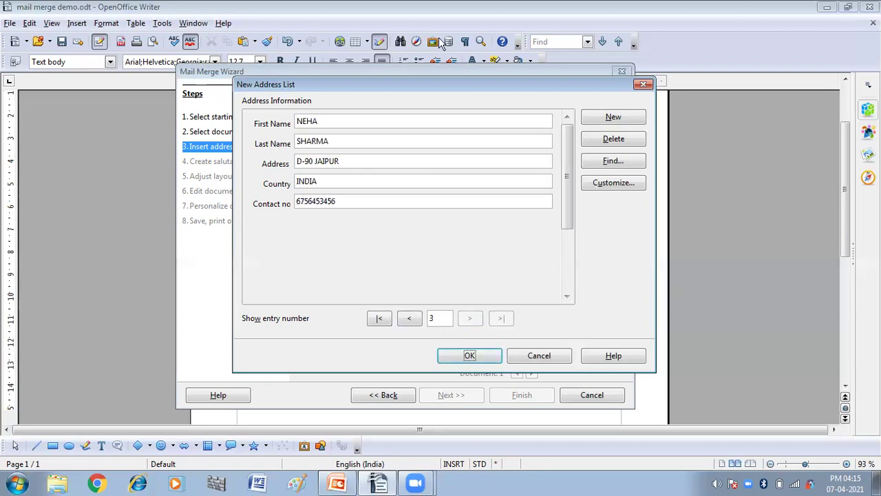
pyautogui.click(465, 356)
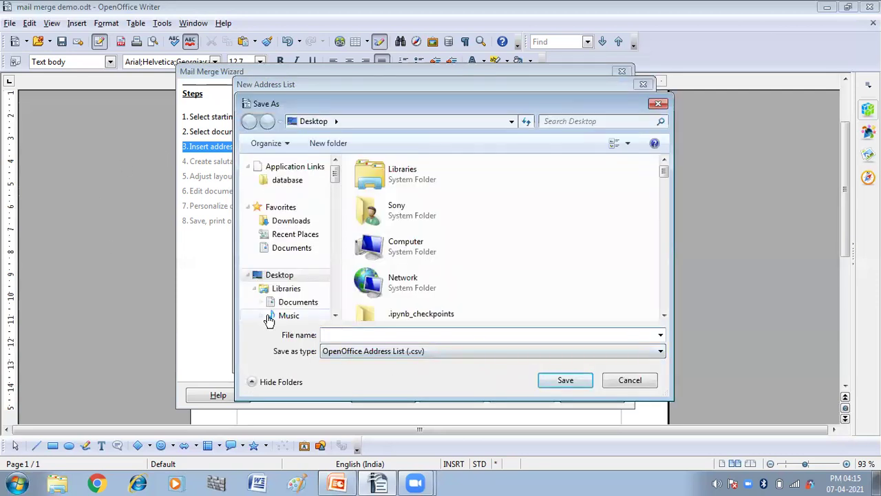
pyautogui.write('LIST1')
pyautogui.click(561, 380)
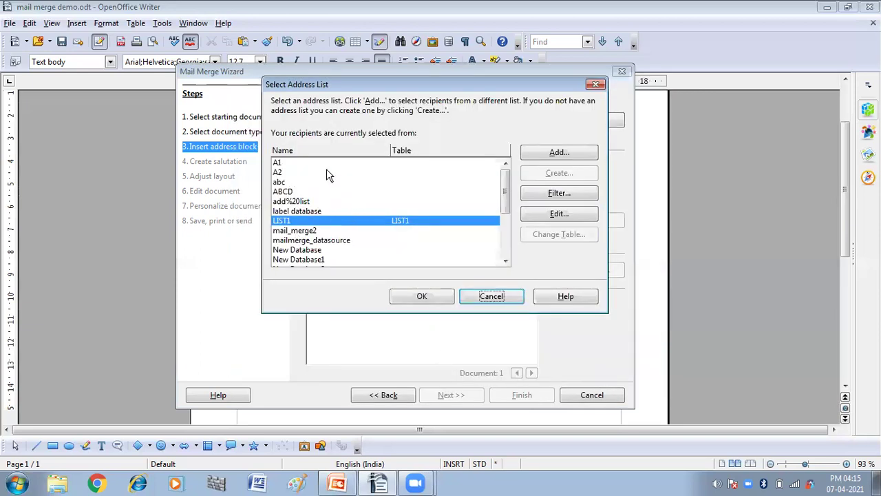
# Use LIST1 as the recipient list and include an address block in the letter.
pyautogui.click(287, 224)
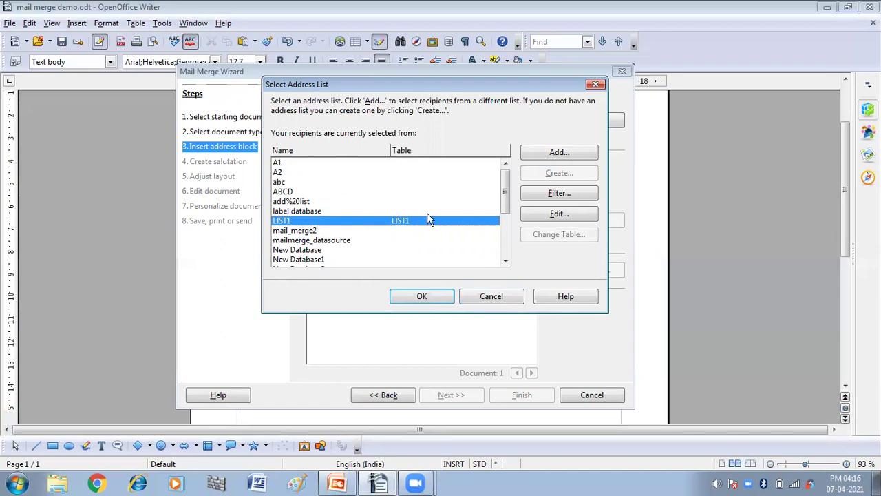
pyautogui.click(417, 296)
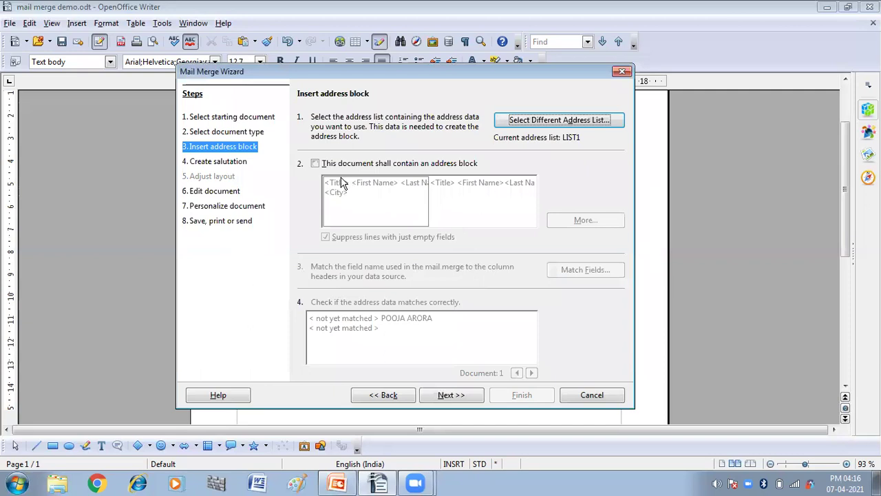
pyautogui.click(314, 163)
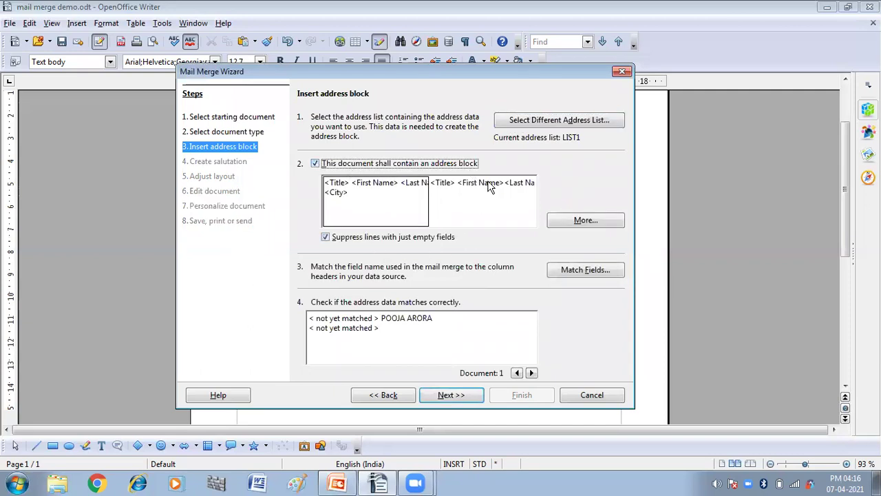
# Browse the alternative address block layouts, ending back on the first one.
pyautogui.click(565, 222)
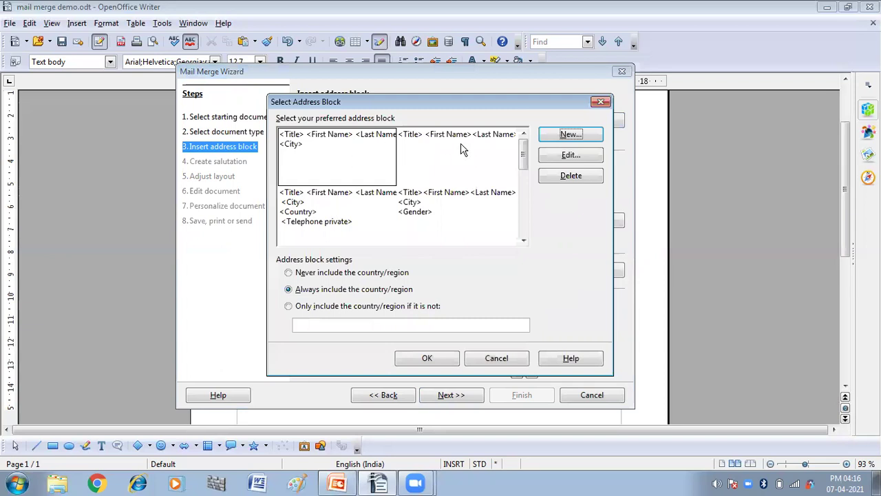
pyautogui.click(327, 200)
pyautogui.click(335, 163)
pyautogui.click(432, 151)
pyautogui.click(427, 202)
pyautogui.click(328, 158)
# Start a new address block containing the First Name and Last Name elements.
pyautogui.click(563, 136)
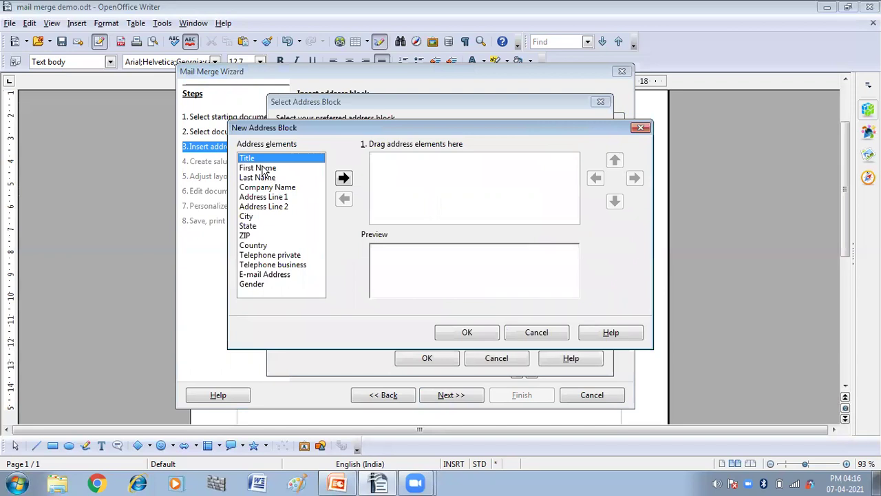
pyautogui.click(266, 169)
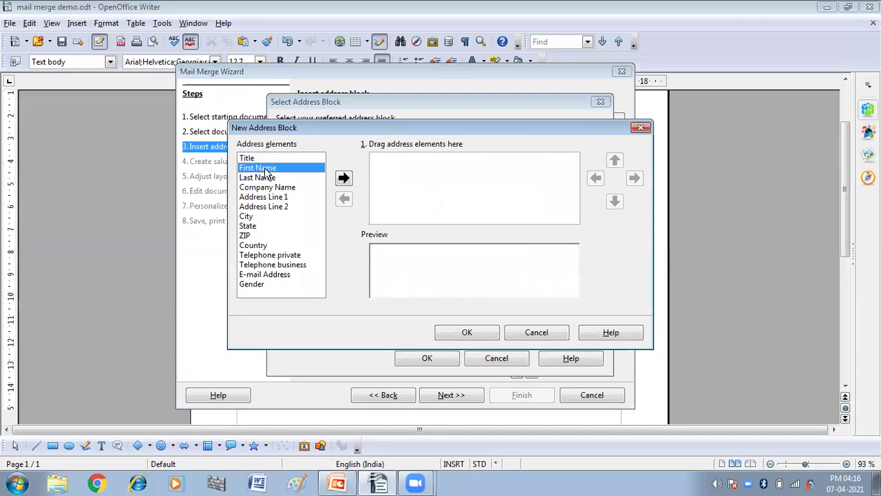
pyautogui.click(343, 178)
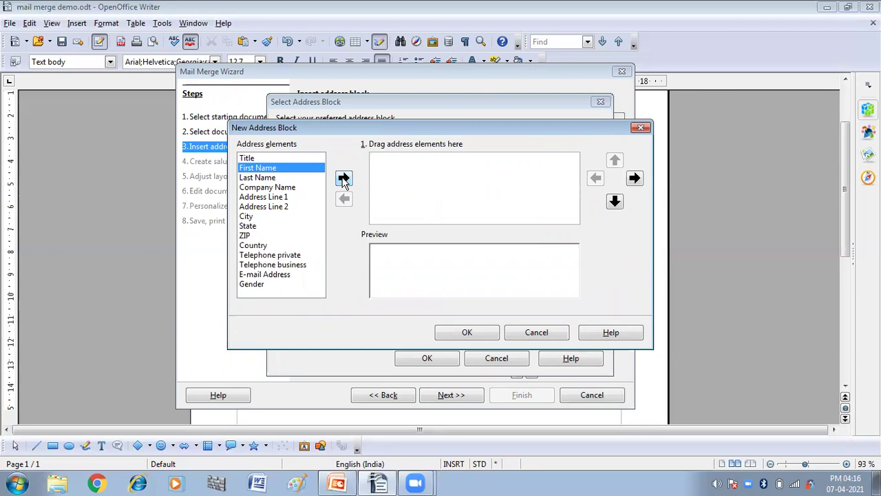
pyautogui.click(259, 179)
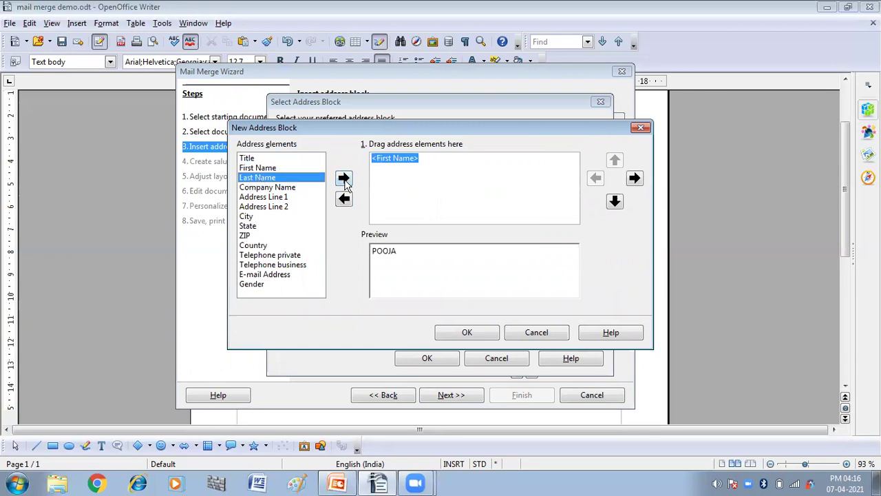
pyautogui.click(344, 179)
# Re-insert Last Name so a space separates it from First Name.
pyautogui.click(416, 160)
pyautogui.click(420, 160)
pyautogui.click(418, 160)
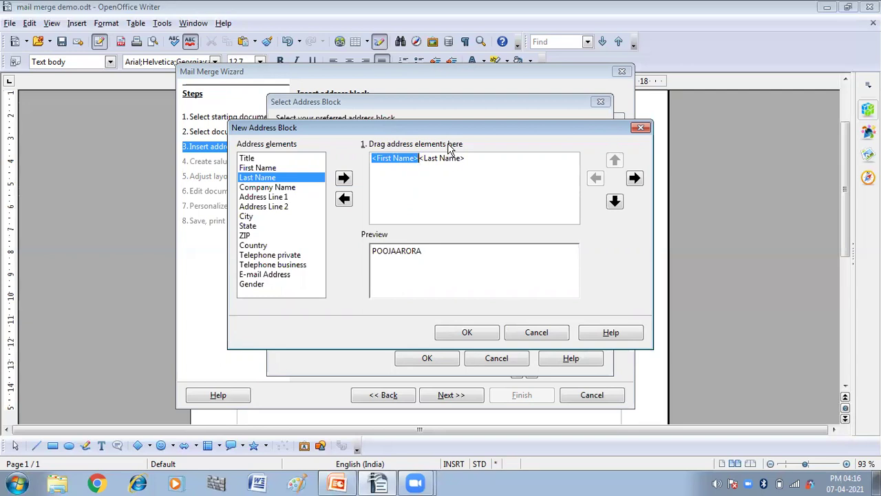
pyautogui.click(467, 158)
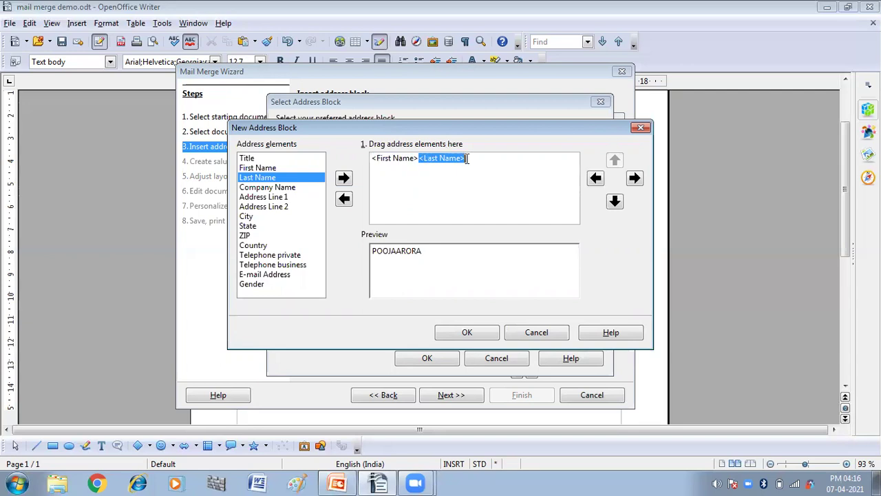
pyautogui.press('Delete')
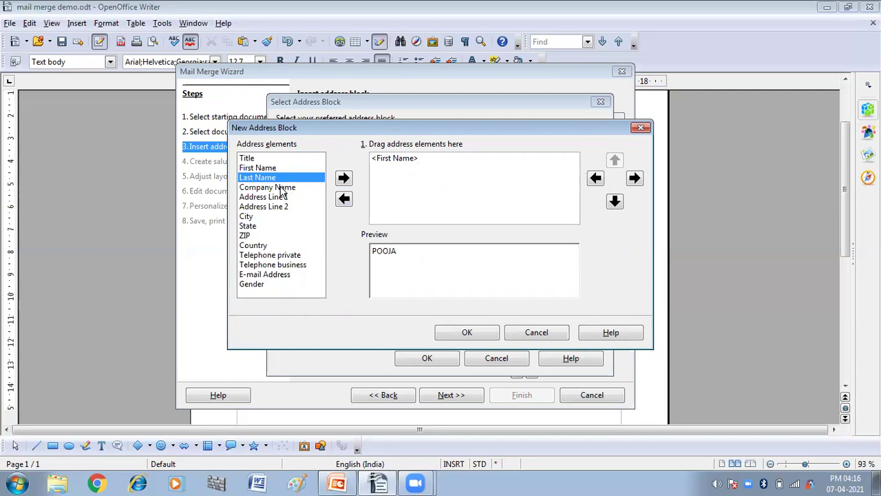
pyautogui.click(344, 179)
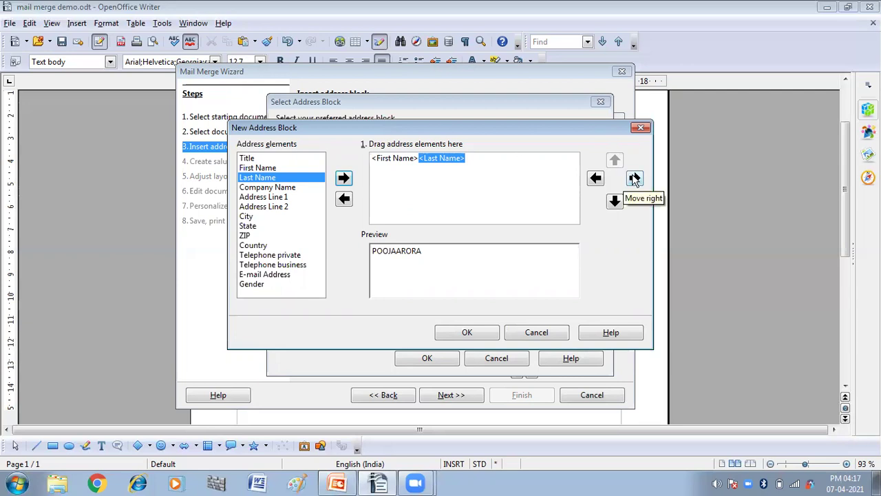
pyautogui.click(635, 179)
pyautogui.click(635, 179)
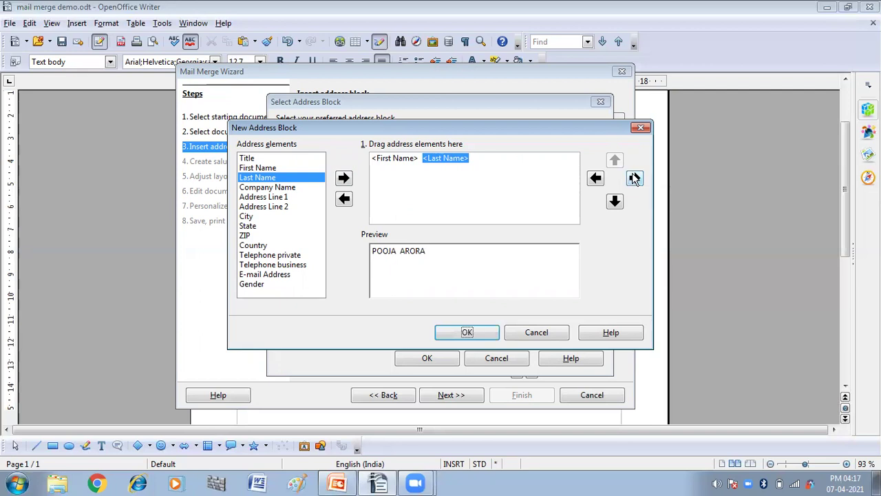
pyautogui.click(634, 178)
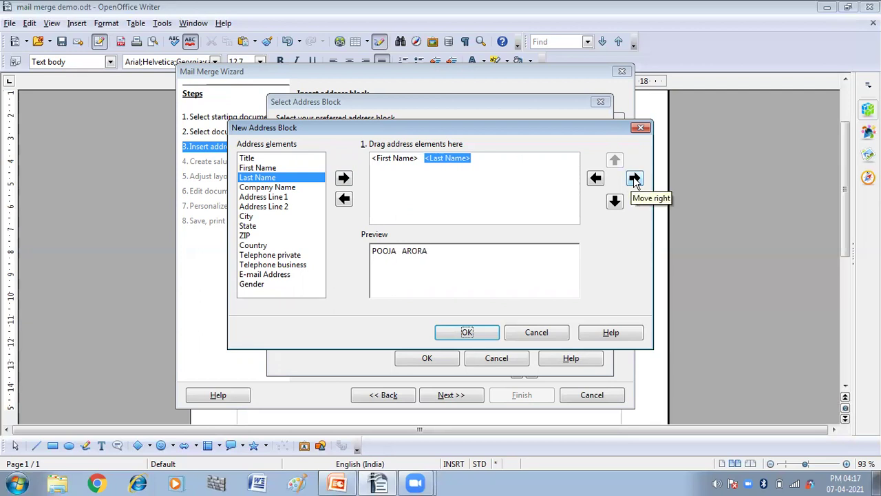
pyautogui.click(487, 159)
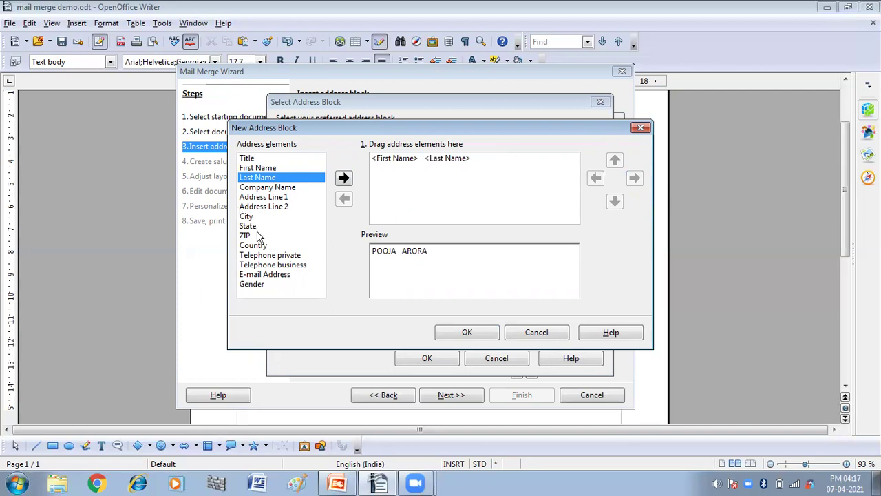
# Try adding Address Line 1 and Address Line 2, then remove both from the block.
pyautogui.click(264, 198)
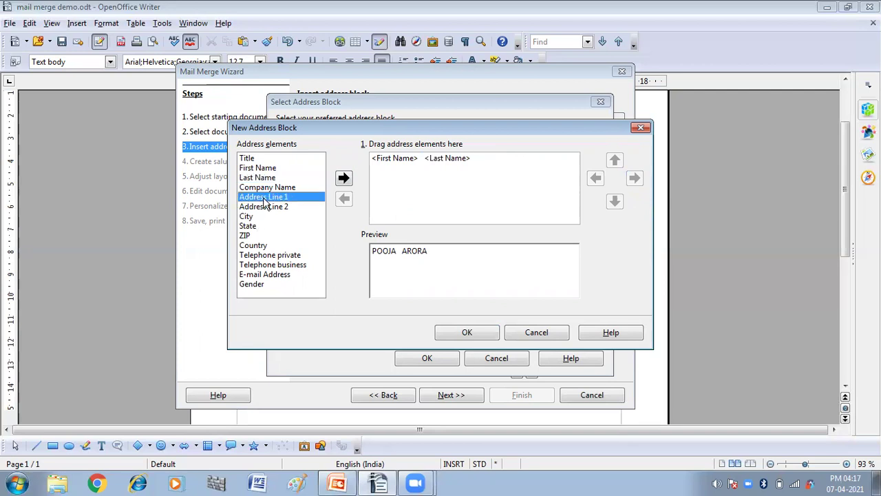
pyautogui.click(344, 177)
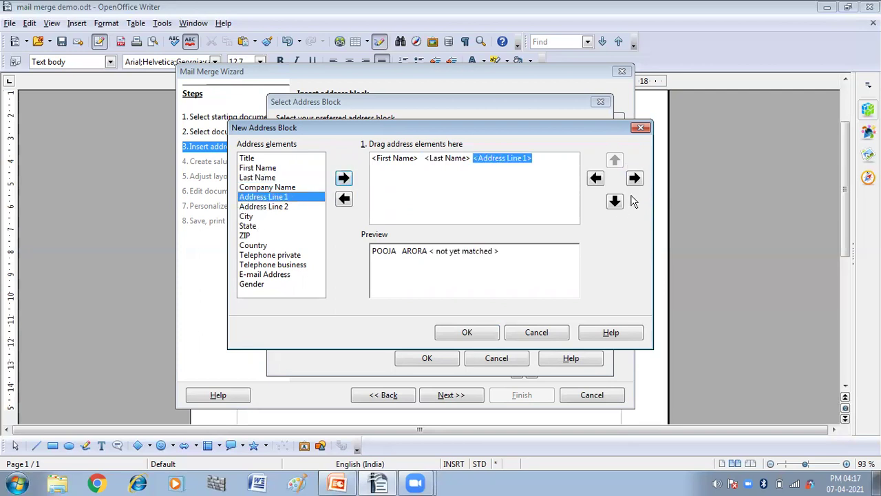
pyautogui.click(615, 200)
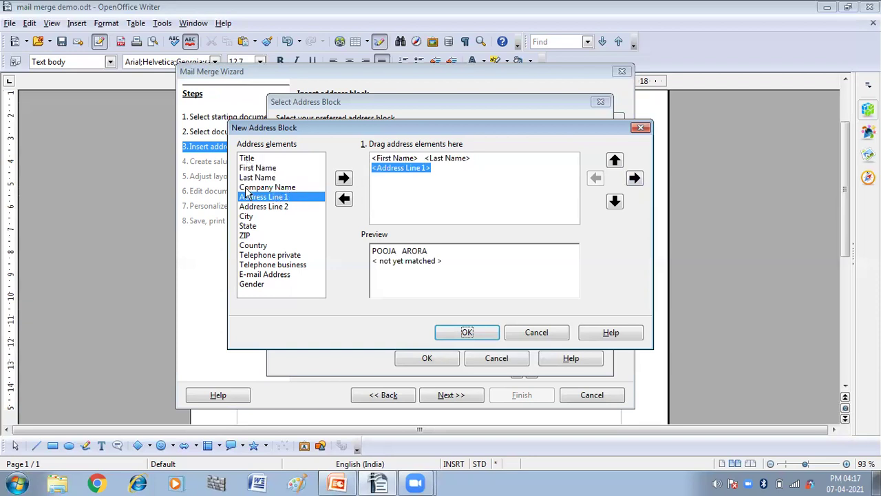
pyautogui.click(270, 206)
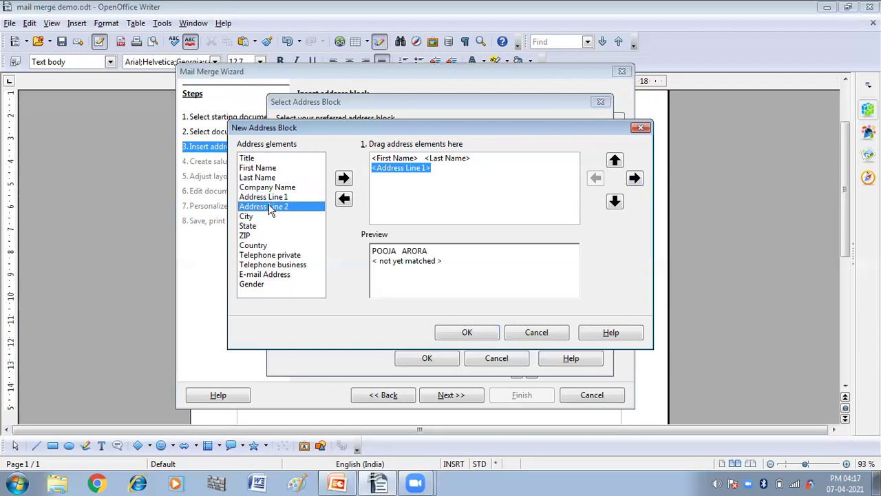
pyautogui.click(344, 178)
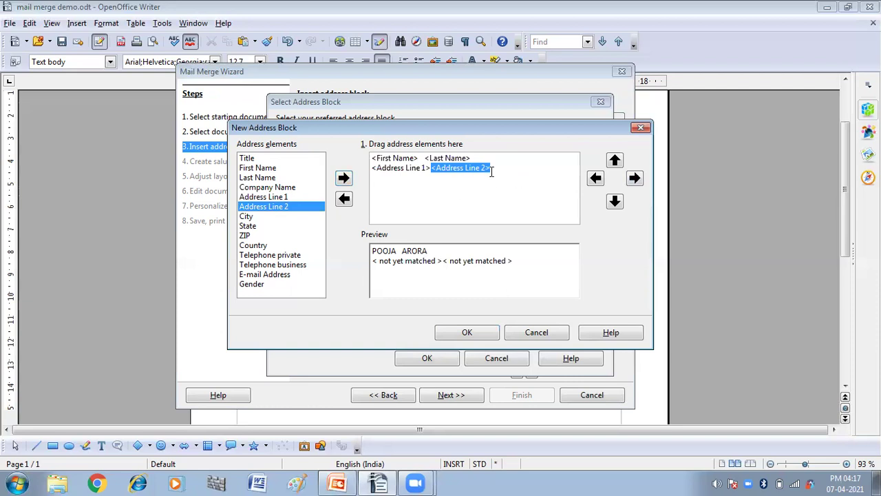
pyautogui.press('Delete')
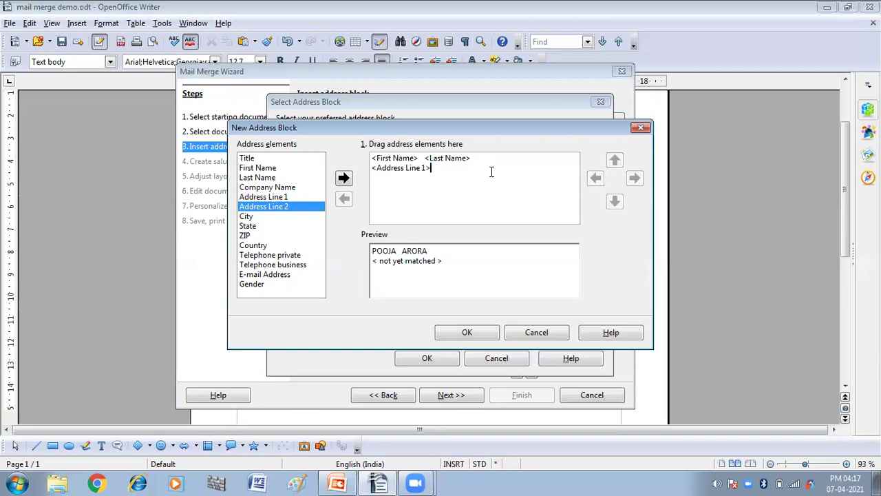
pyautogui.click(420, 170)
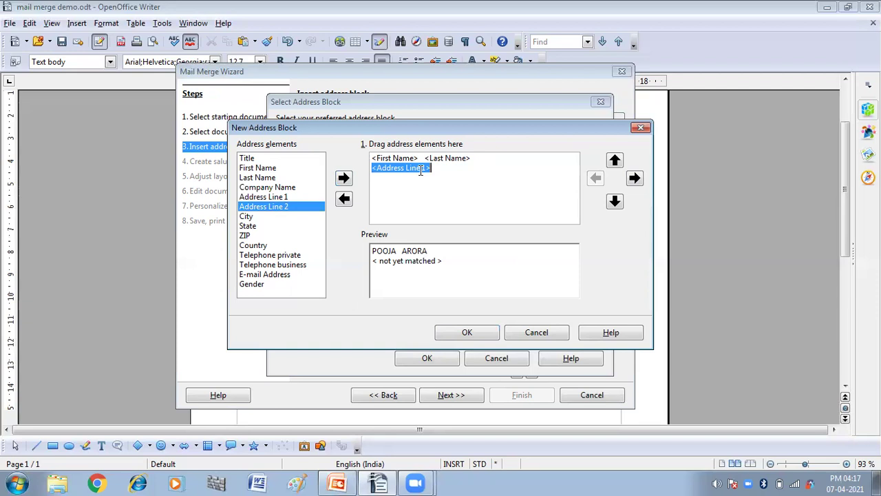
pyautogui.press('Delete')
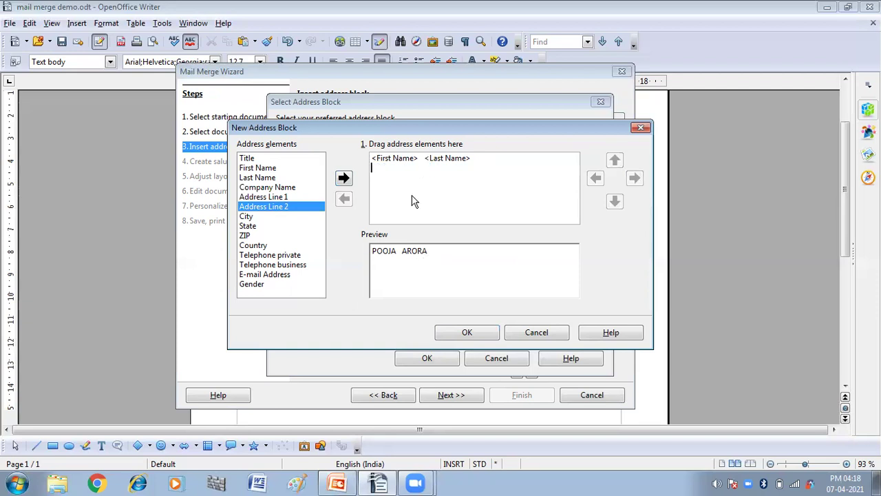
# Add Country one blank line below the name and confirm the custom address block.
pyautogui.click(250, 247)
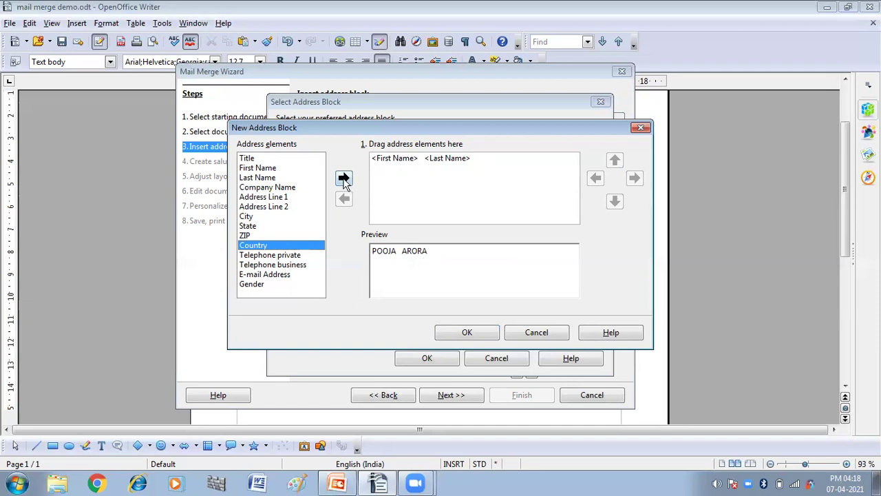
pyautogui.click(344, 179)
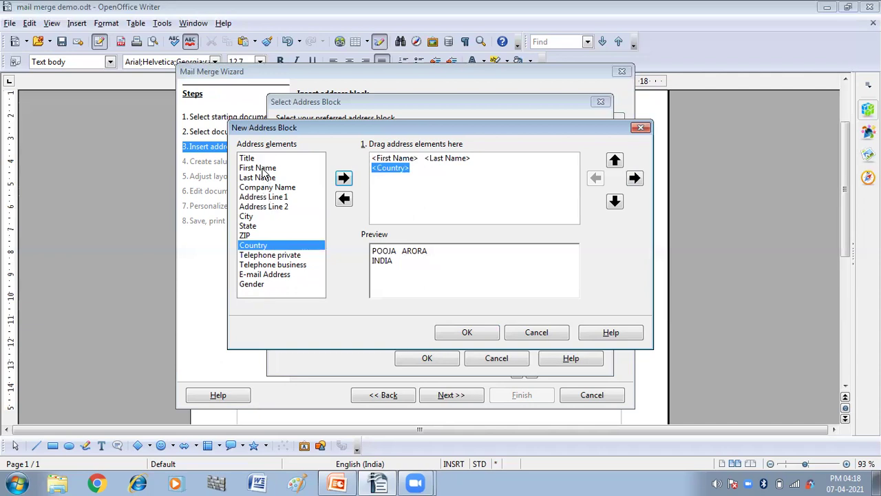
pyautogui.click(273, 256)
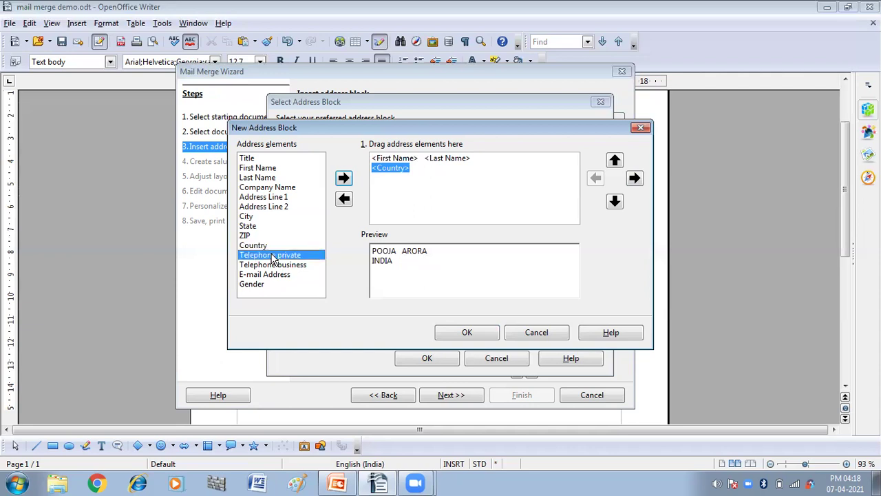
pyautogui.click(614, 203)
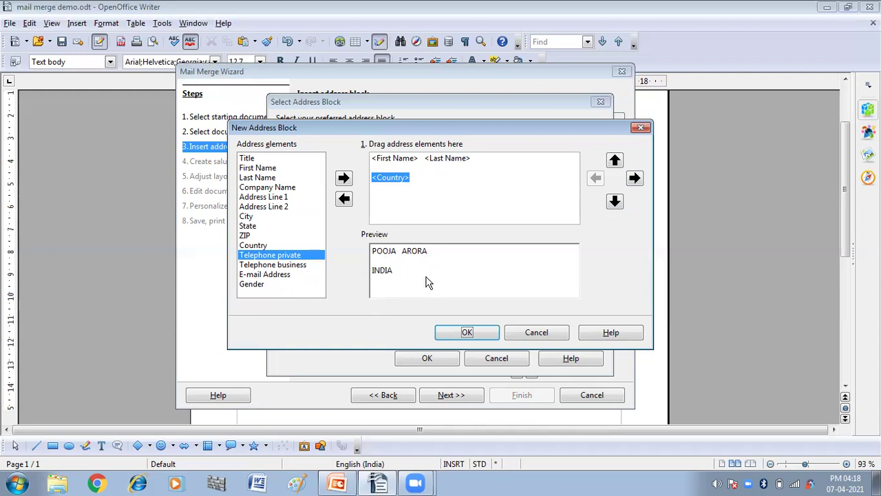
pyautogui.click(444, 338)
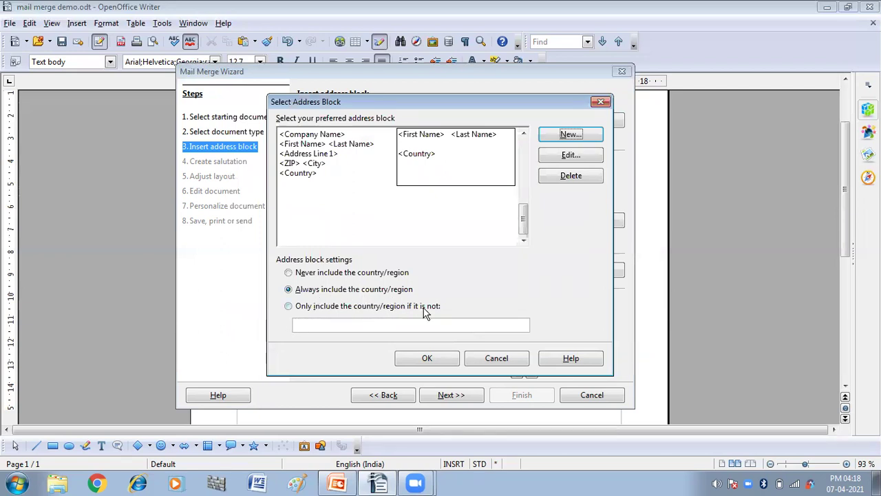
pyautogui.click(427, 358)
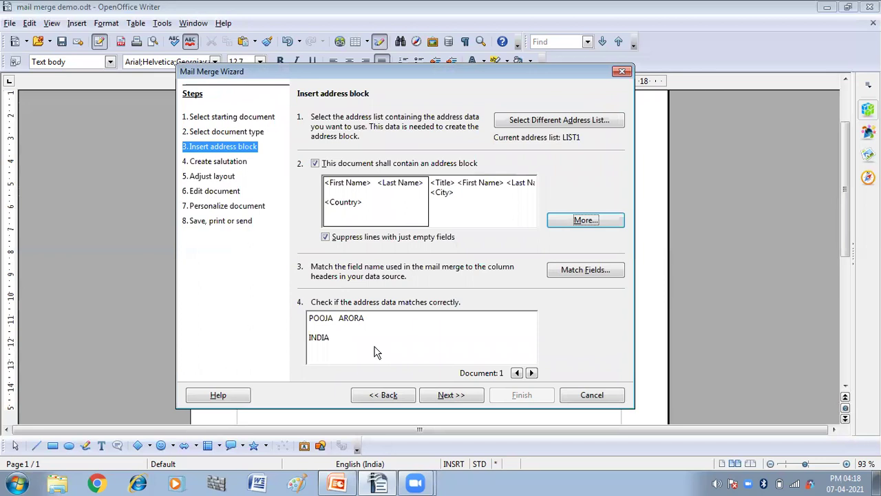
pyautogui.click(453, 398)
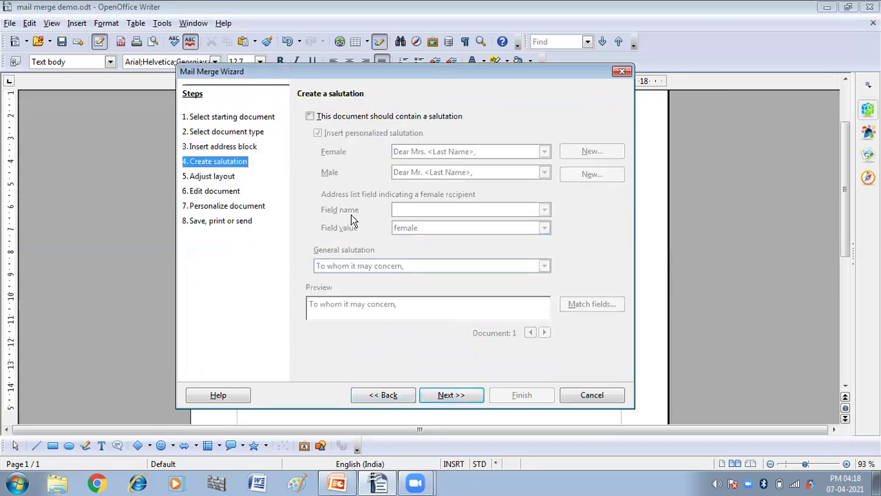
# Enable a personalized salutation and proceed to the Adjust layout step.
pyautogui.click(309, 117)
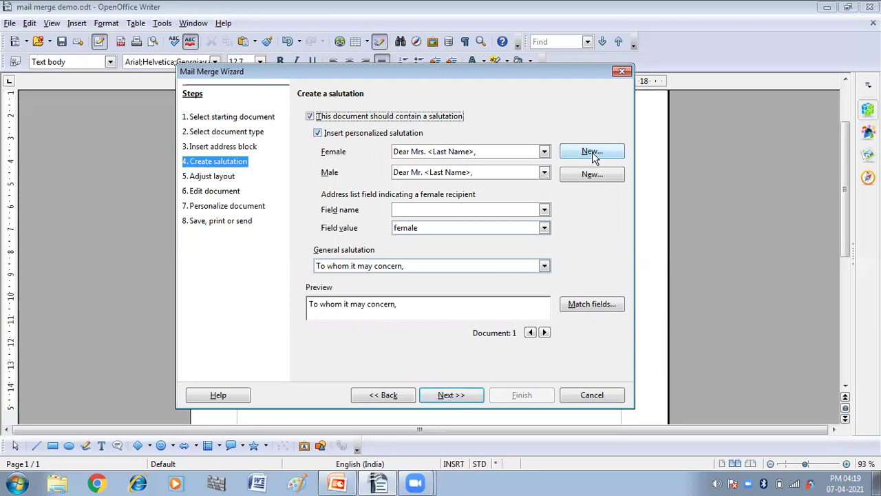
pyautogui.click(449, 395)
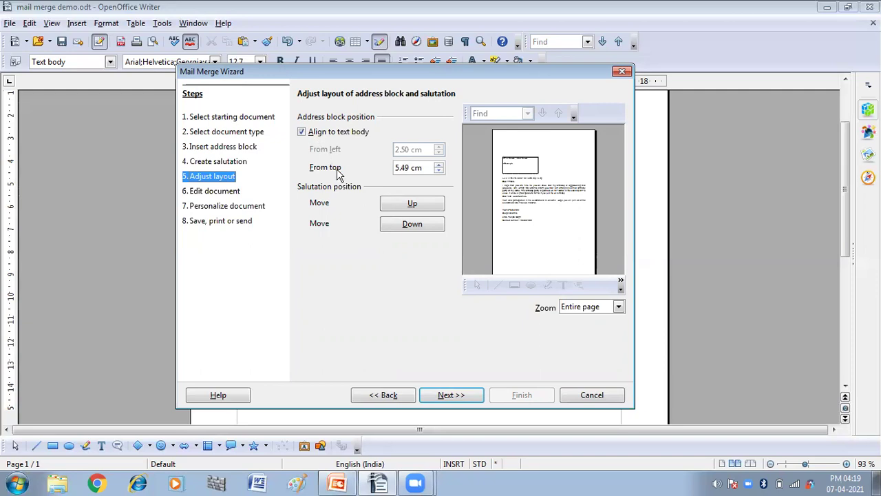
# Test the salutation position and view the letter preview at 100% and 50%.
pyautogui.click(411, 207)
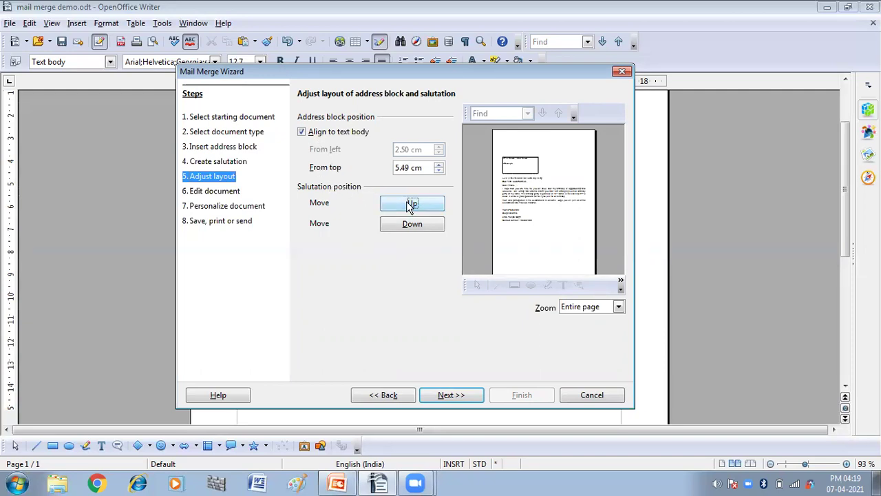
pyautogui.click(424, 229)
pyautogui.click(618, 308)
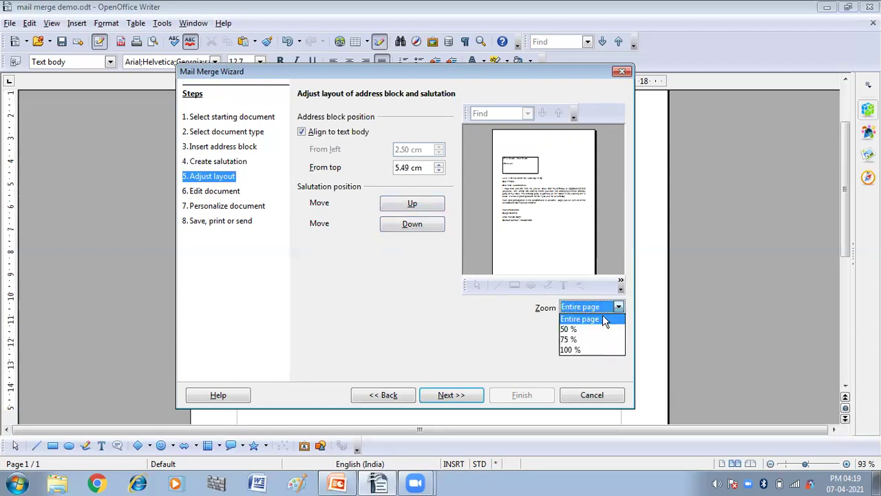
pyautogui.click(577, 347)
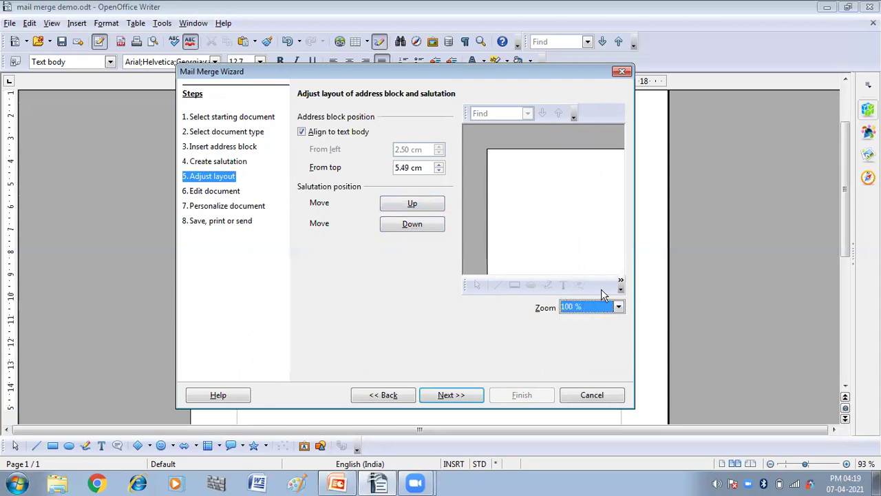
pyautogui.click(619, 308)
pyautogui.click(583, 329)
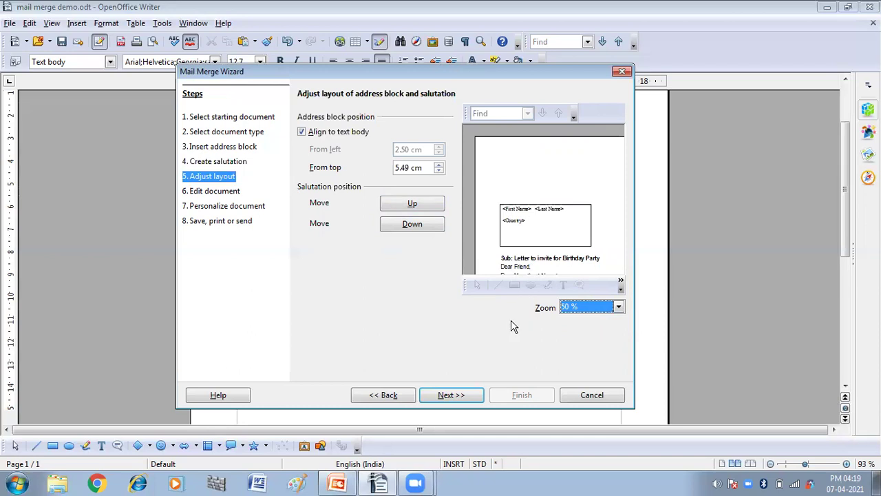
# Keep the salutation in place and move the address block to 5.69 cm from top.
pyautogui.click(426, 209)
pyautogui.click(415, 228)
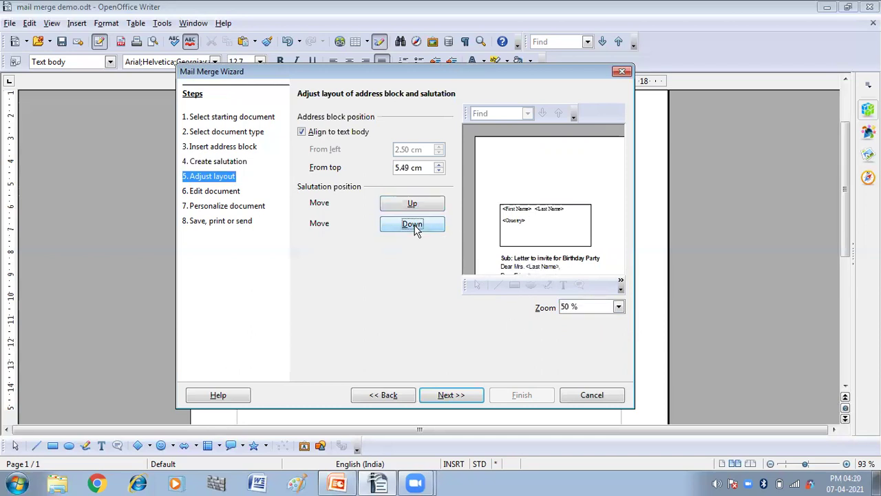
pyautogui.click(415, 205)
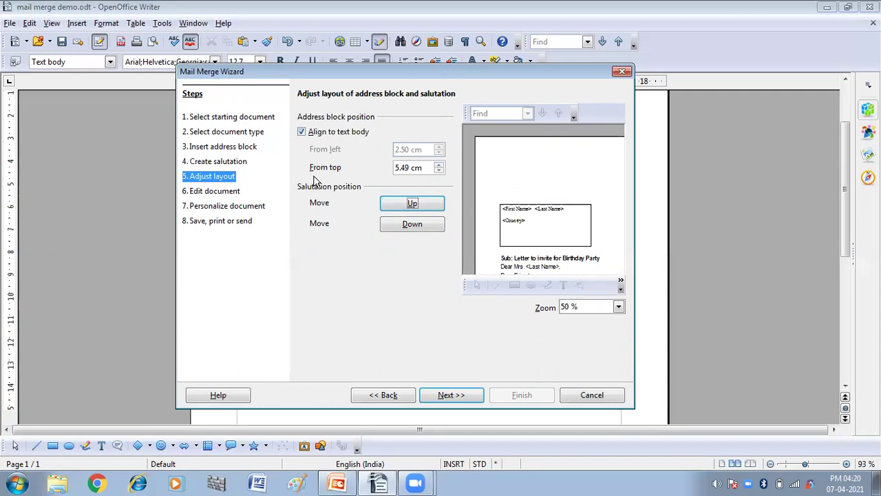
pyautogui.click(438, 168)
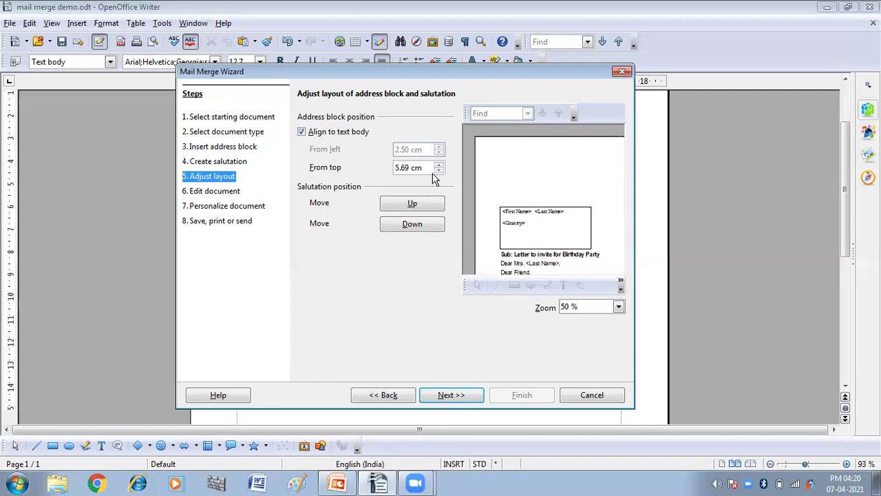
# Raise the address block to 4.69 cm from the top.
pyautogui.click(438, 171)
pyautogui.click(439, 171)
pyautogui.click(439, 171)
pyautogui.click(439, 171)
pyautogui.click(439, 171)
pyautogui.click(438, 171)
pyautogui.click(439, 171)
pyautogui.click(438, 170)
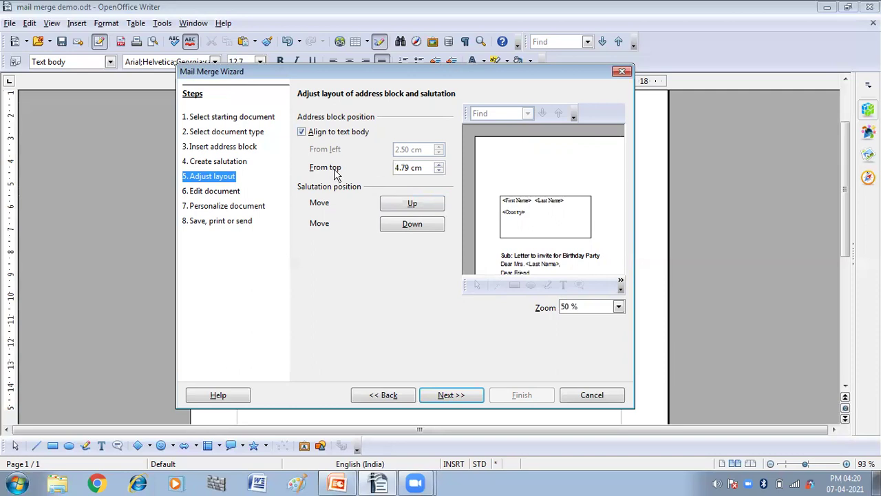
pyautogui.click(439, 170)
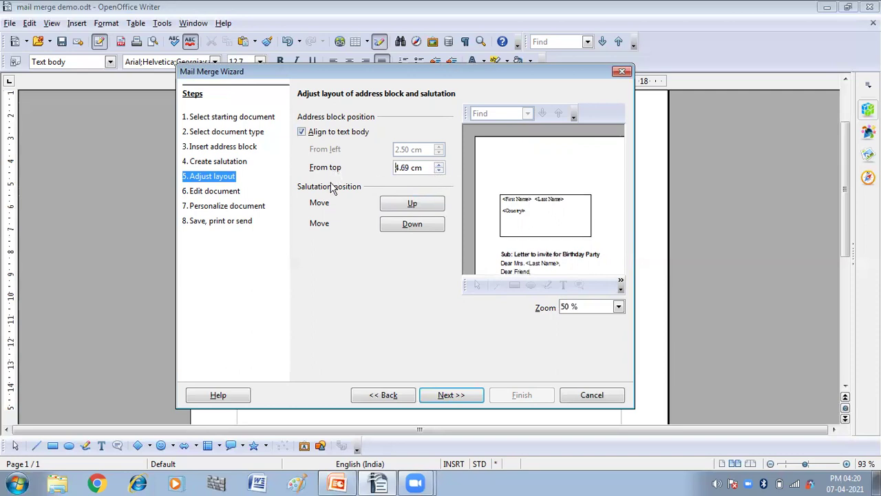
# Turn off Align to text body and place the address block 2.10 cm from the left.
pyautogui.click(302, 132)
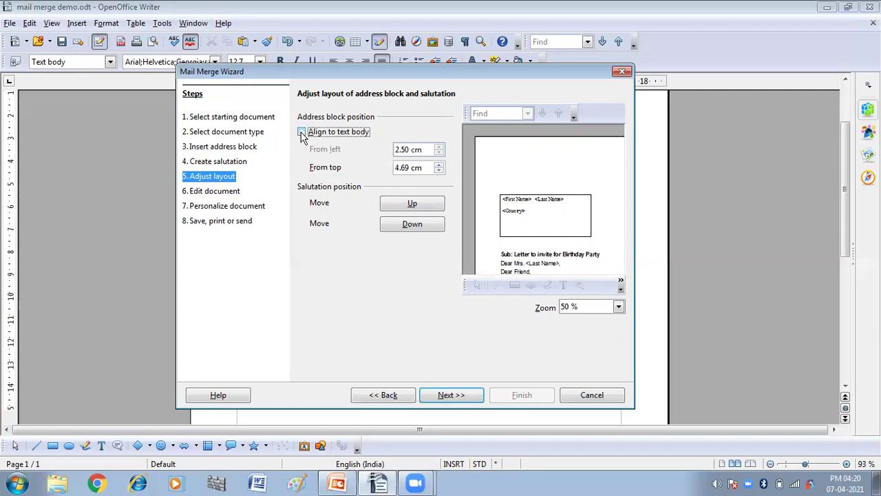
pyautogui.click(439, 147)
pyautogui.click(439, 149)
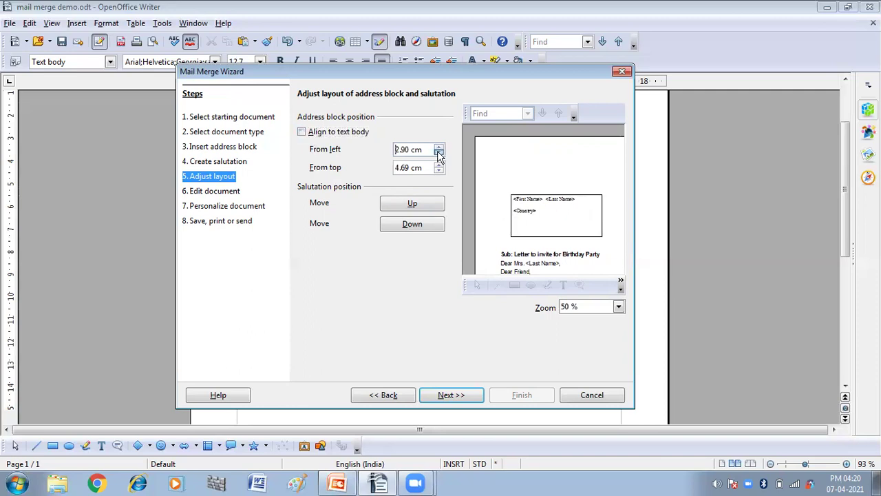
pyautogui.click(439, 152)
pyautogui.click(439, 153)
pyautogui.click(439, 153)
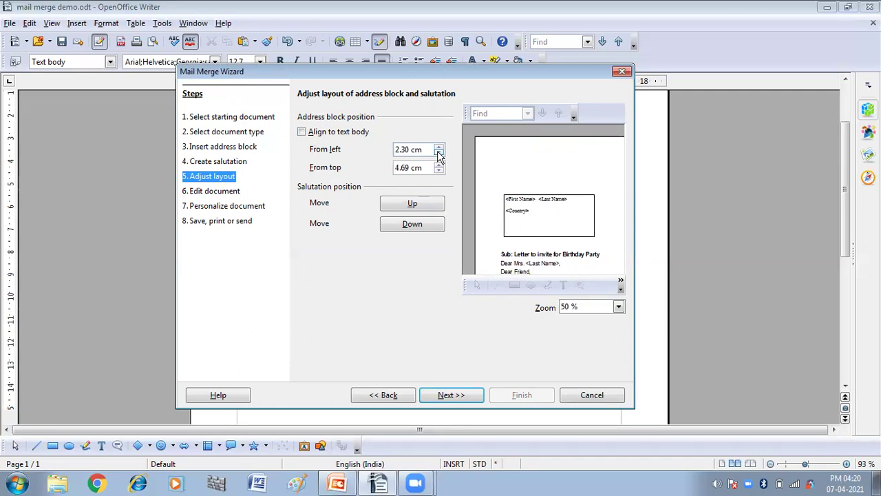
pyautogui.click(439, 153)
pyautogui.click(439, 154)
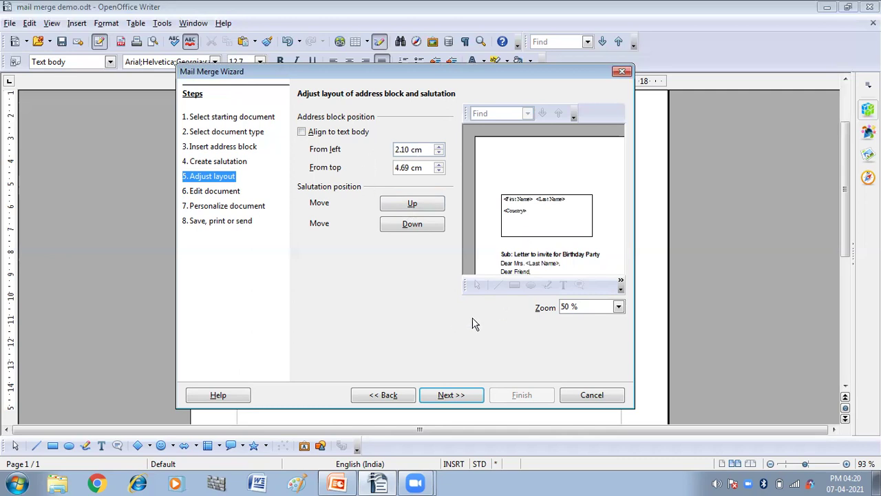
pyautogui.click(443, 399)
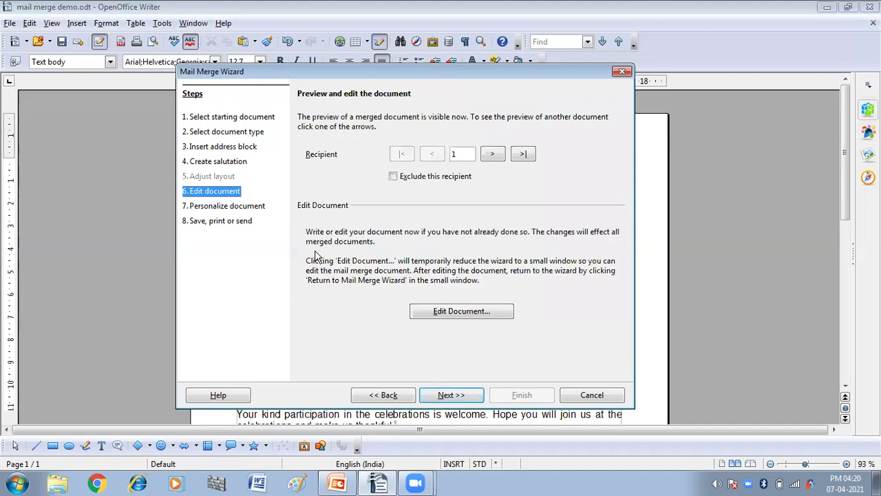
# Preview the next recipient's letter, go back to recipient 1, and open the merged letter for editing.
pyautogui.click(493, 154)
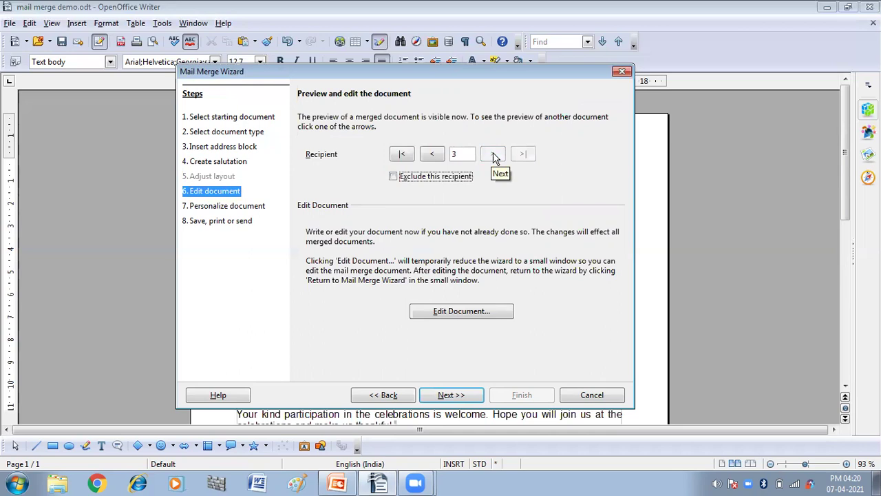
pyautogui.click(402, 154)
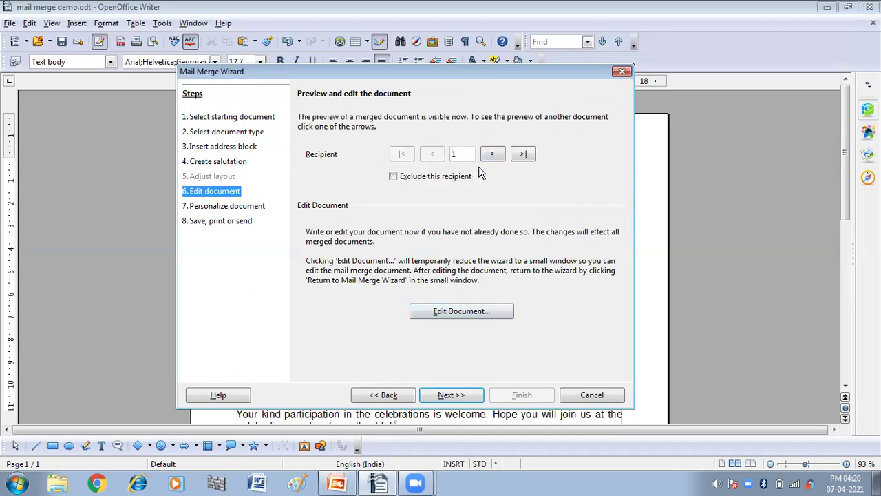
pyautogui.click(448, 313)
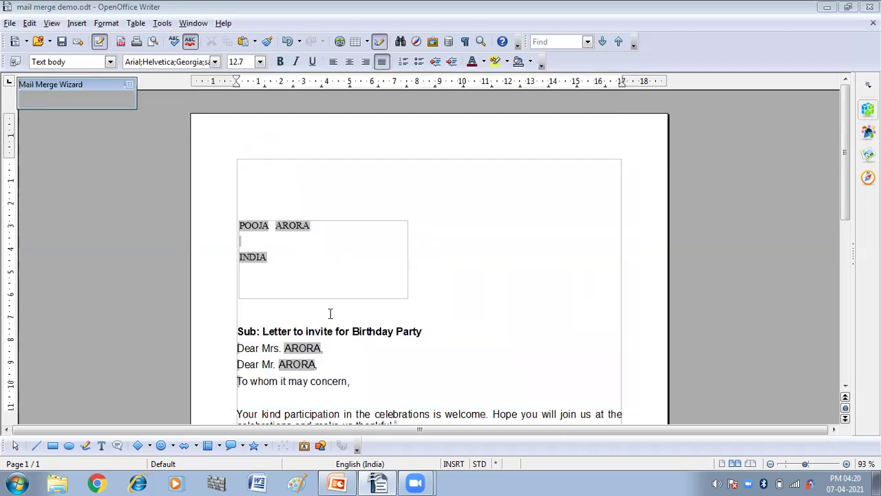
# Delete the 'Dear Mr.' and 'To whom it may concern,' greeting lines from the letter.
pyautogui.click(547, 269)
pyautogui.scroll(-3, 547, 269)
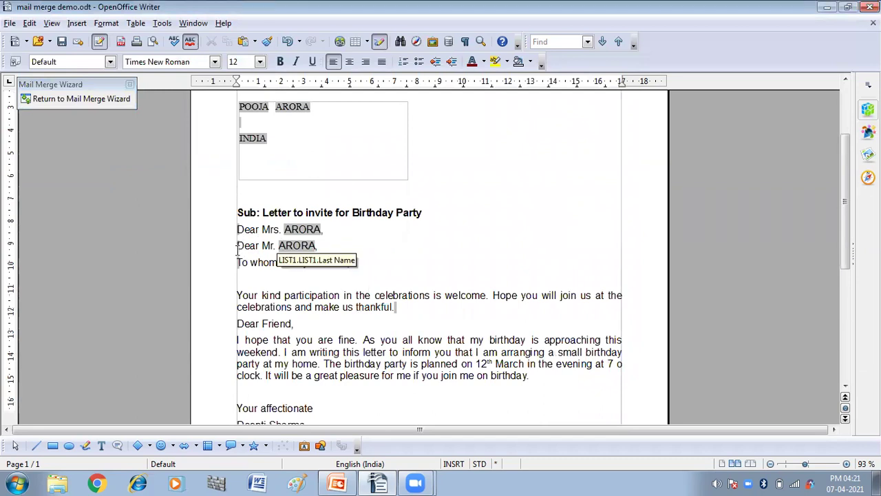
pyautogui.moveTo(237, 246); pyautogui.dragTo(351, 246)
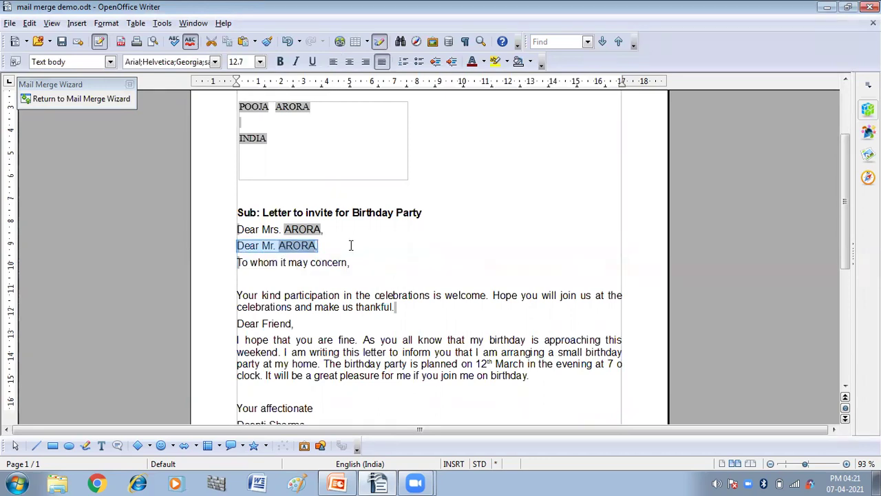
pyautogui.press('Delete')
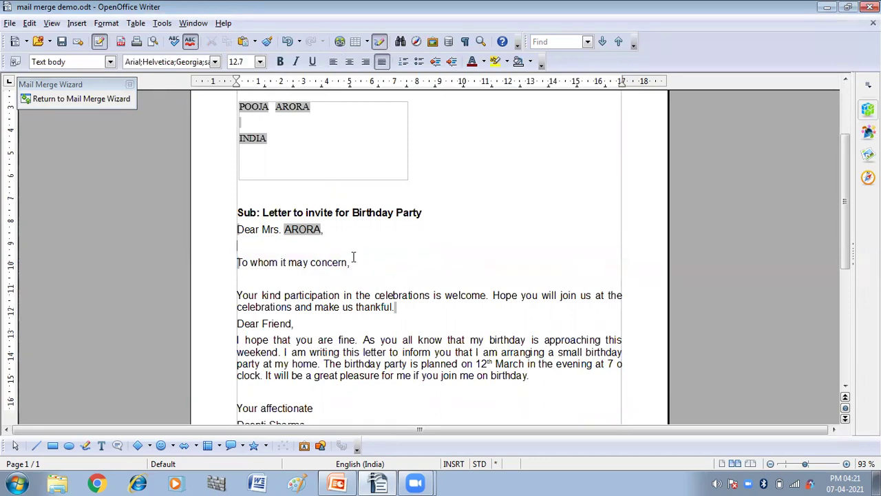
pyautogui.scroll(3, 353, 257)
pyautogui.scroll(-4, 354, 257)
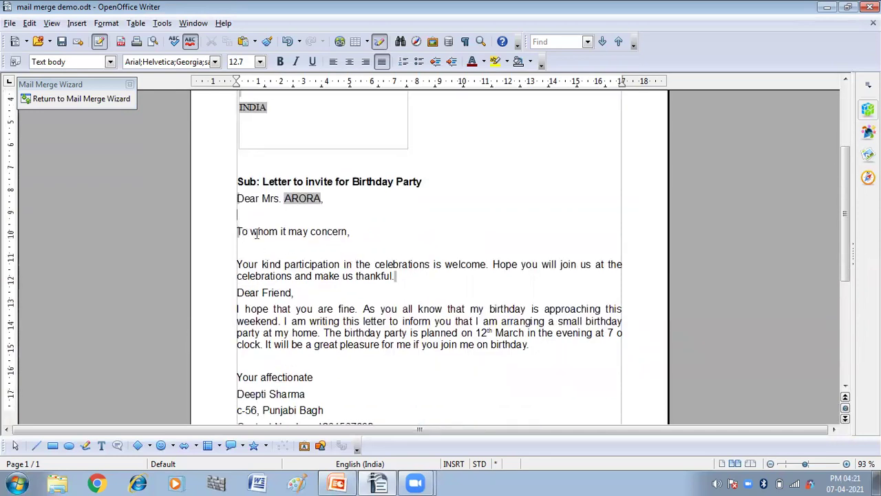
pyautogui.scroll(-3, 256, 234)
pyautogui.scroll(2, 256, 233)
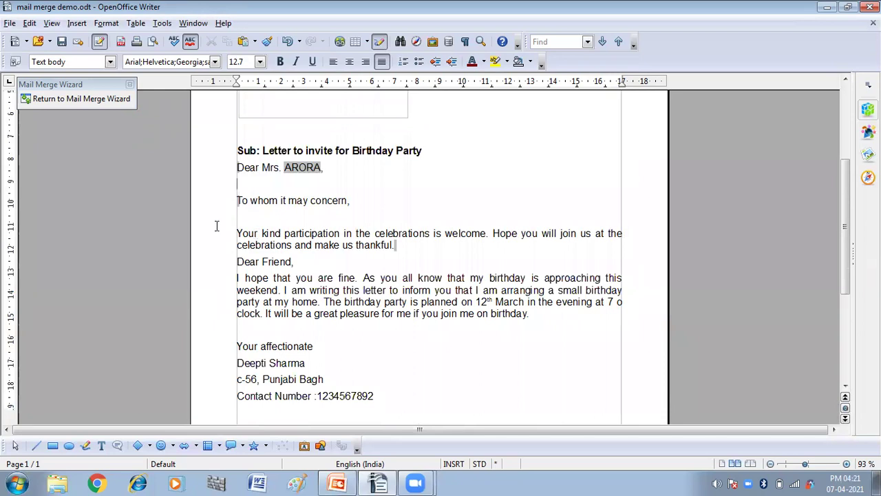
pyautogui.moveTo(239, 200); pyautogui.dragTo(359, 207)
pyautogui.press('Delete')
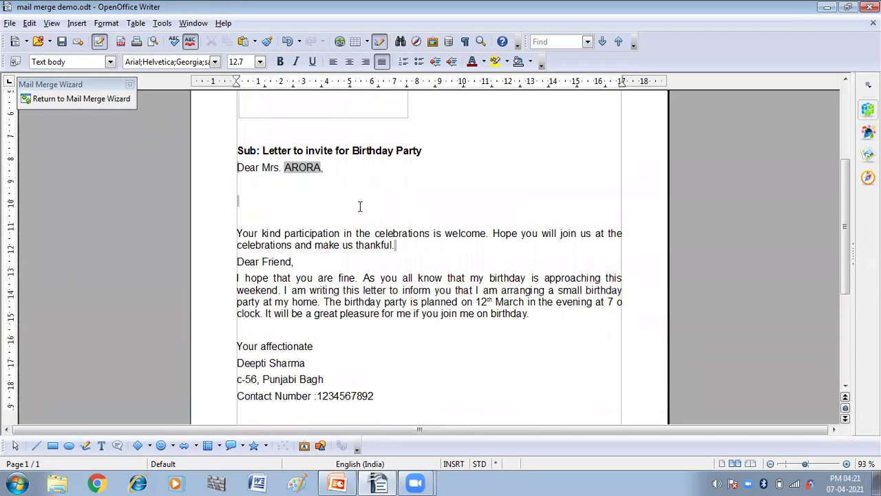
# Make the whole closing signature block bold.
pyautogui.scroll(-2, 363, 231)
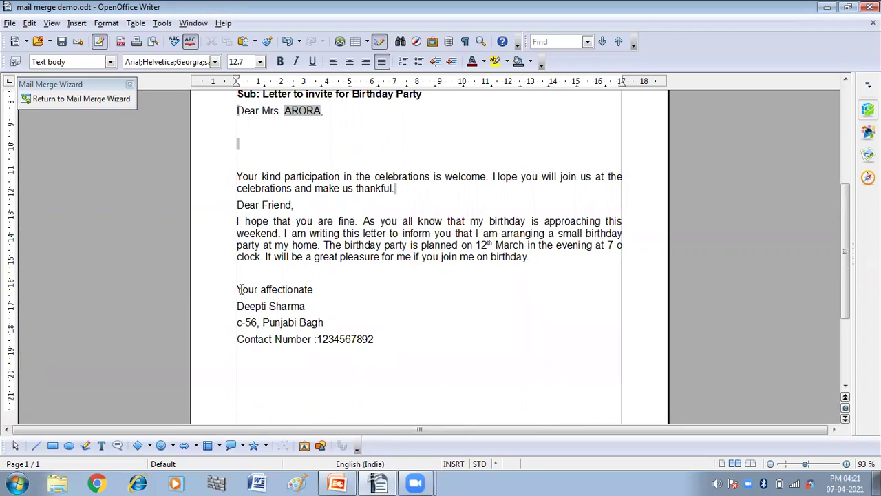
pyautogui.moveTo(238, 289); pyautogui.dragTo(379, 341)
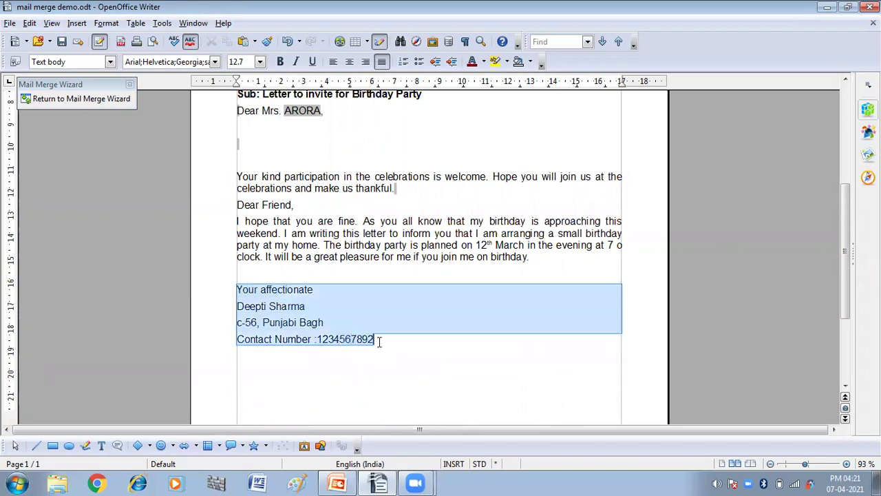
pyautogui.hotkey('ctrl', 'b')
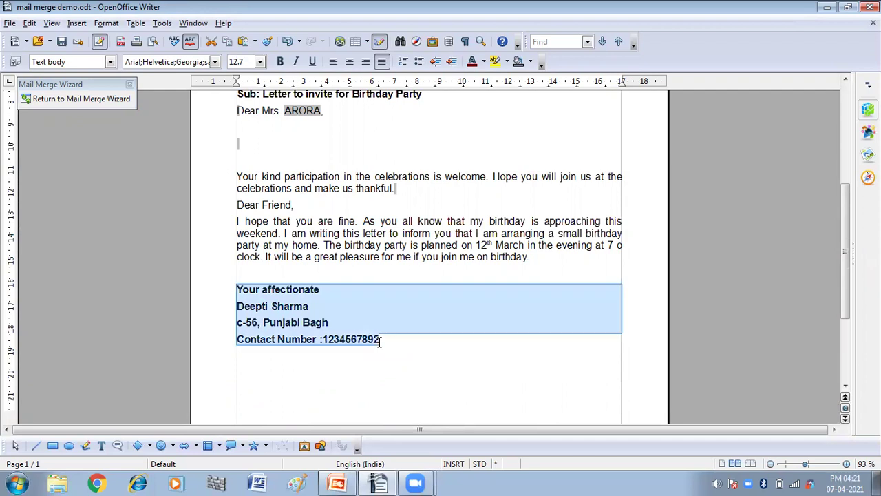
pyautogui.scroll(8, 474, 285)
pyautogui.scroll(-12, 447, 283)
pyautogui.scroll(10, 446, 282)
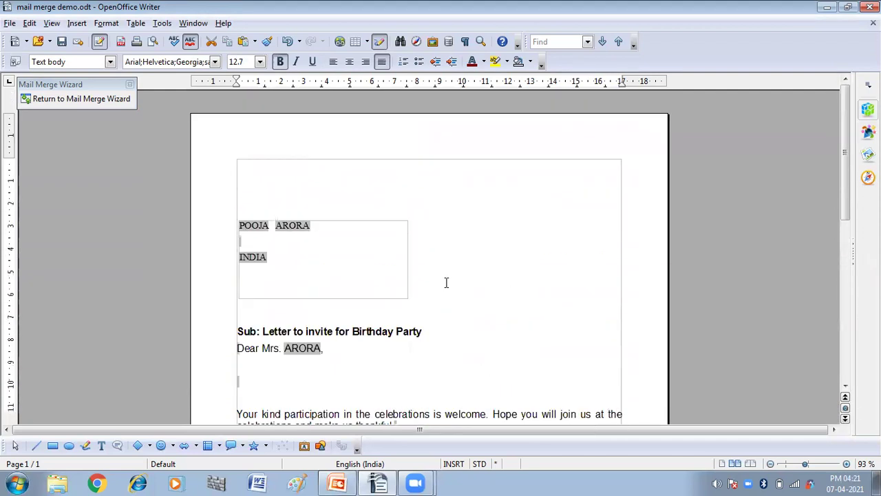
pyautogui.scroll(-4, 446, 282)
pyautogui.scroll(3, 446, 282)
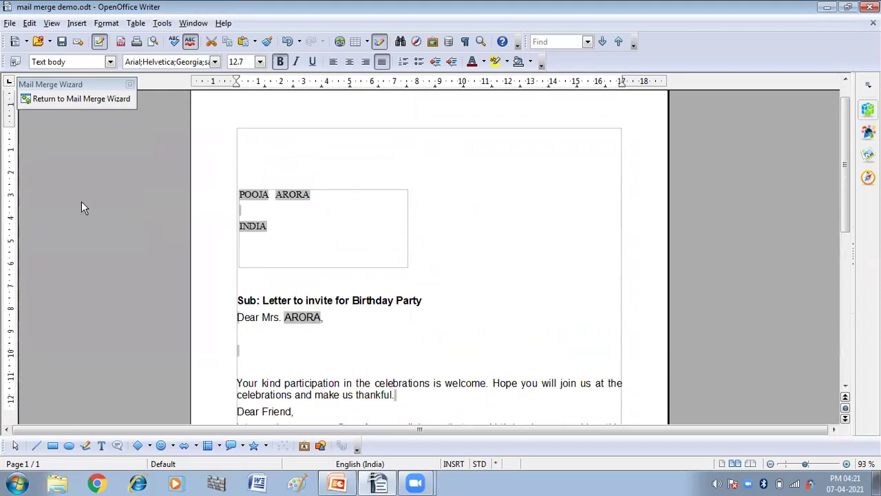
# Return to the wizard, preview the next recipient's letter, and reopen the merged letter for editing.
pyautogui.click(76, 100)
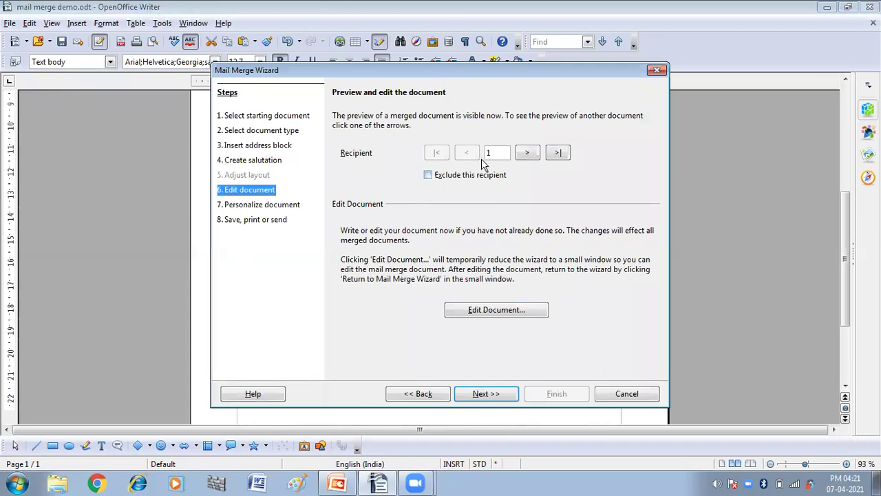
pyautogui.click(527, 154)
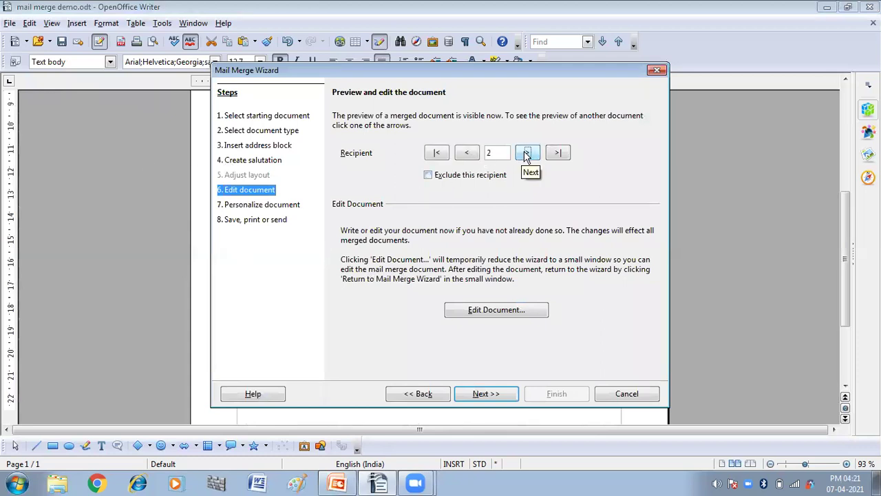
pyautogui.click(480, 310)
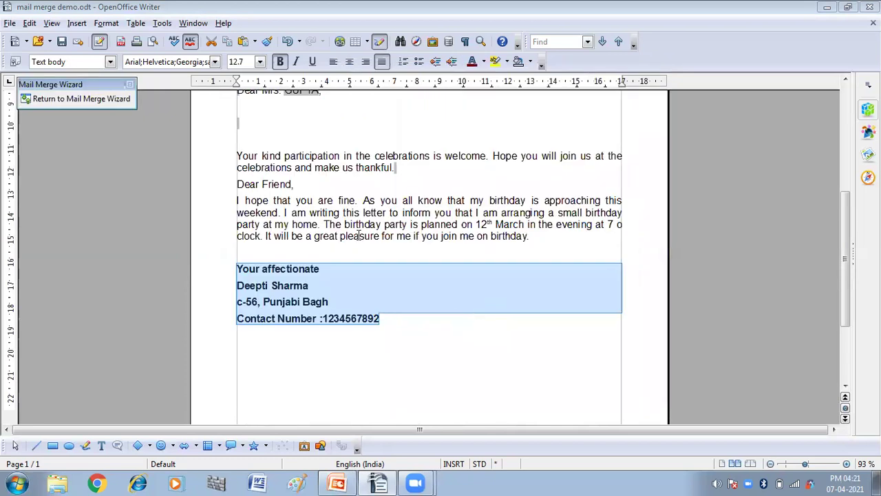
# Deselect the bold signature block and bring back the full Mail Merge Wizard.
pyautogui.click(316, 366)
pyautogui.scroll(-3, 315, 365)
pyautogui.scroll(5, 315, 366)
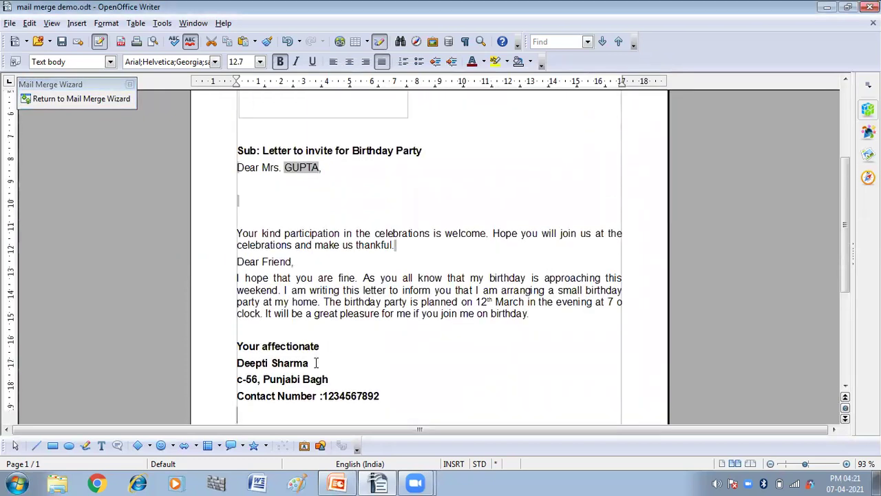
pyautogui.scroll(5, 316, 363)
pyautogui.click(127, 100)
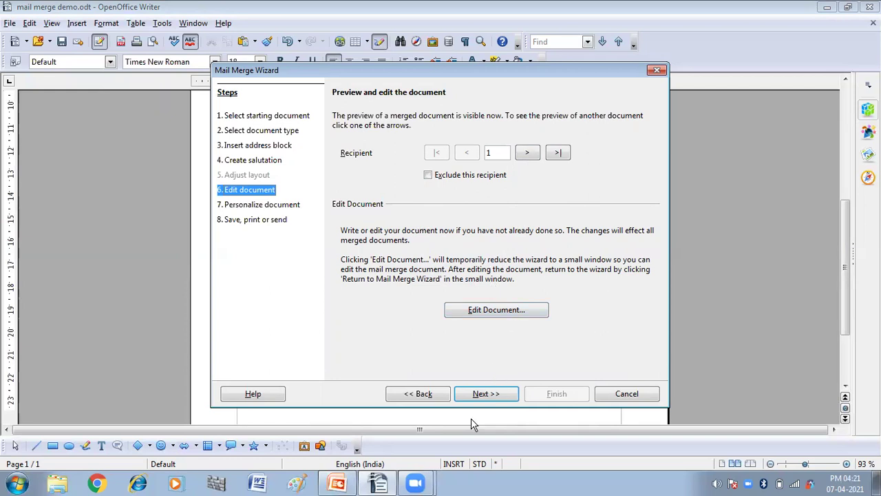
# Create the five merged letters, scroll through each recipient's copy, then return to the wizard.
pyautogui.click(478, 398)
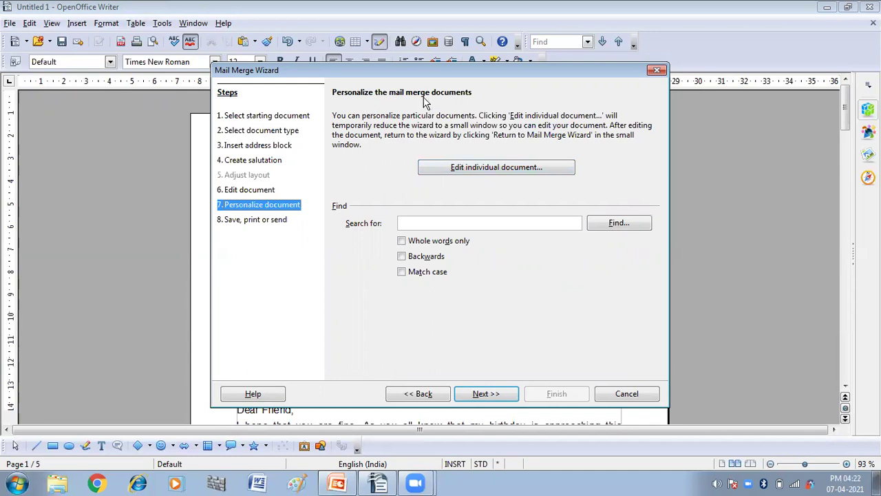
pyautogui.click(468, 169)
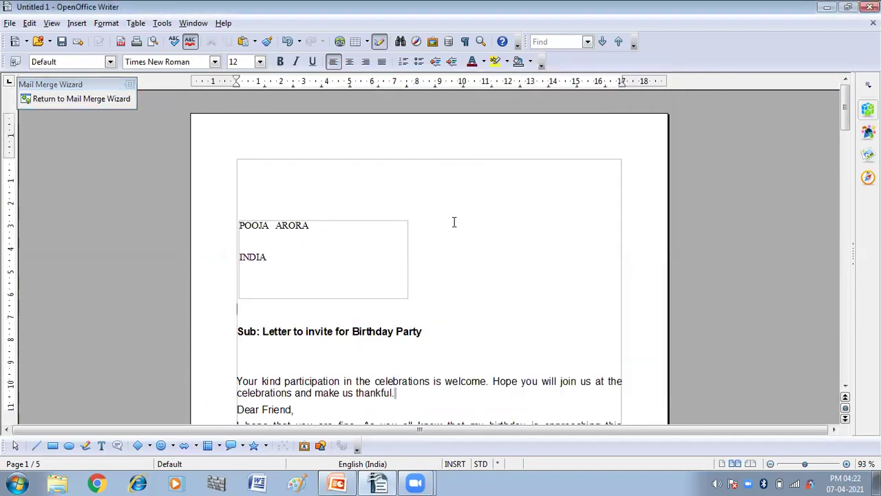
pyautogui.scroll(-7, 456, 219)
pyautogui.scroll(-20, 454, 222)
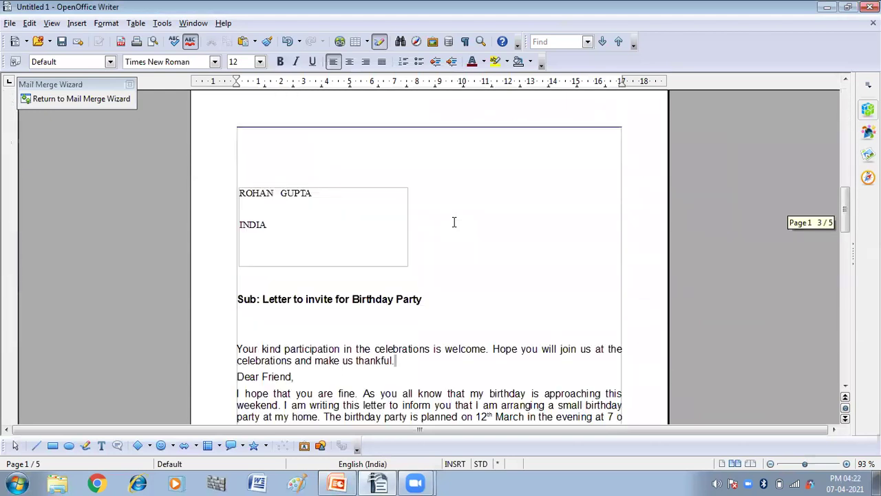
pyautogui.scroll(-20, 454, 222)
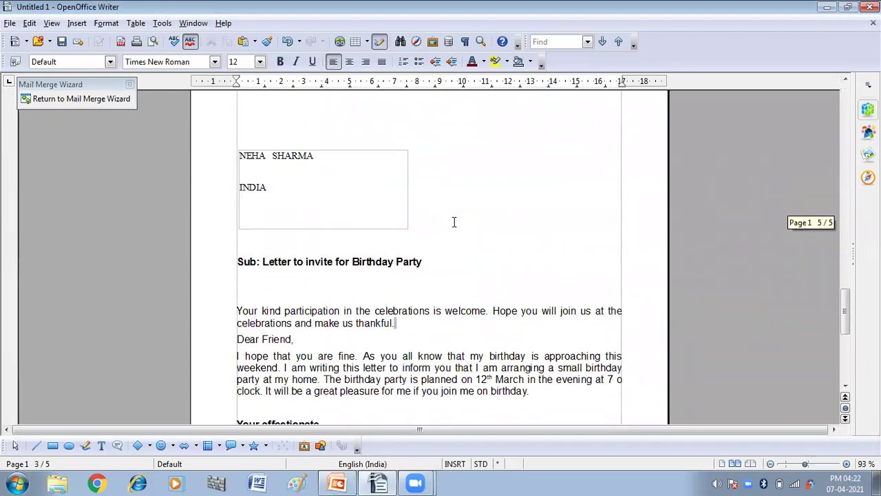
pyautogui.scroll(20, 454, 222)
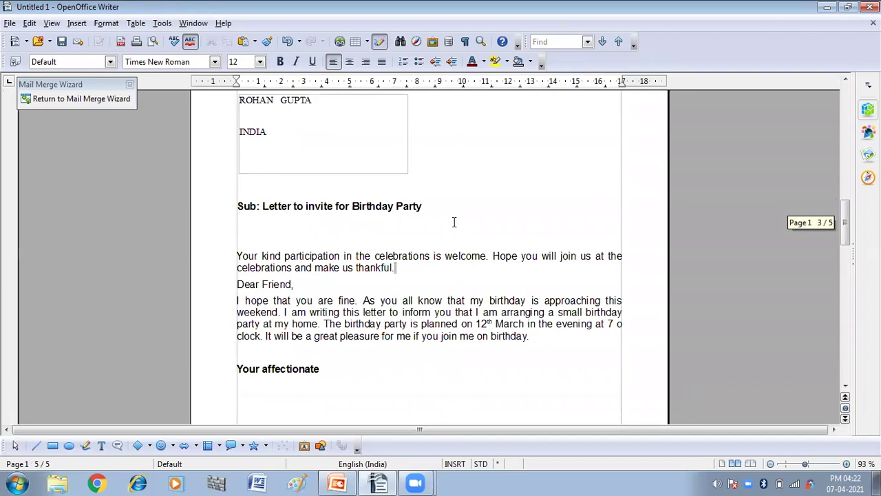
pyautogui.scroll(5, 454, 222)
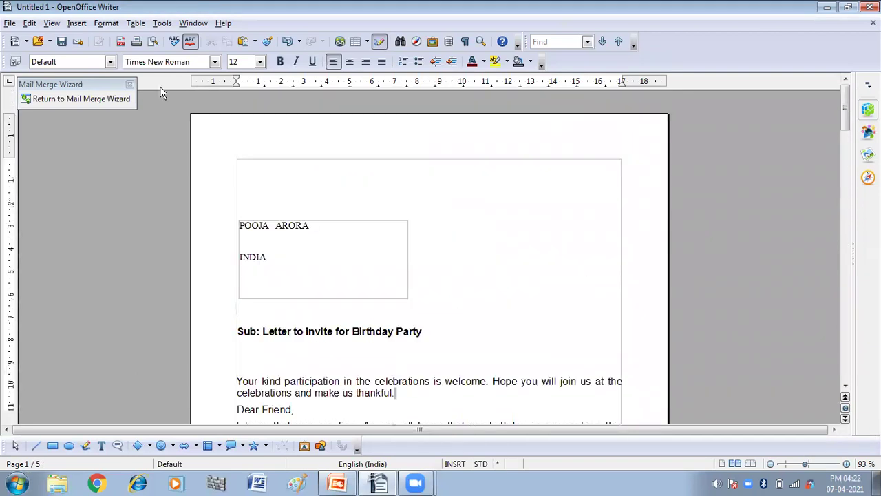
pyautogui.click(84, 98)
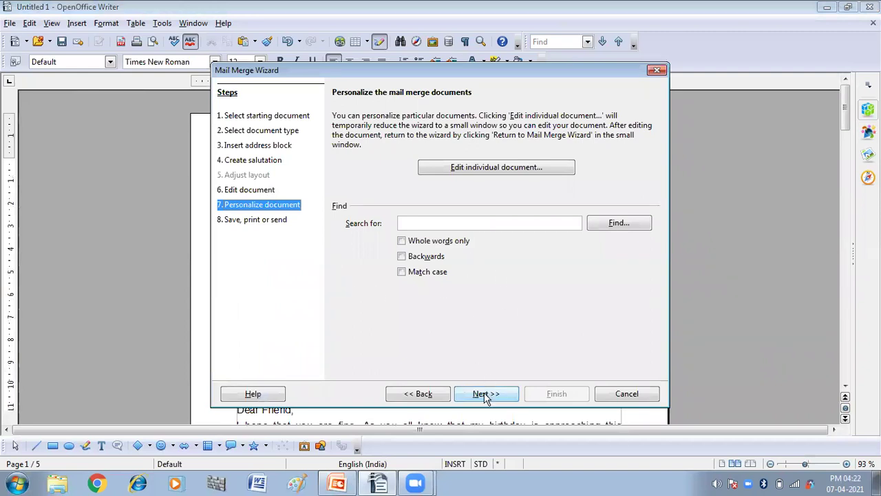
# Advance to step 8, save the starting document, and finish the mail merge.
pyautogui.click(486, 395)
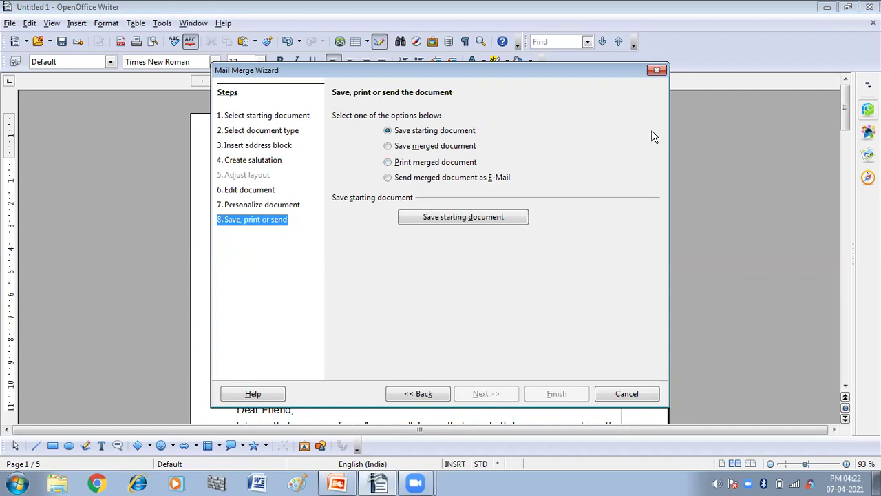
pyautogui.click(435, 219)
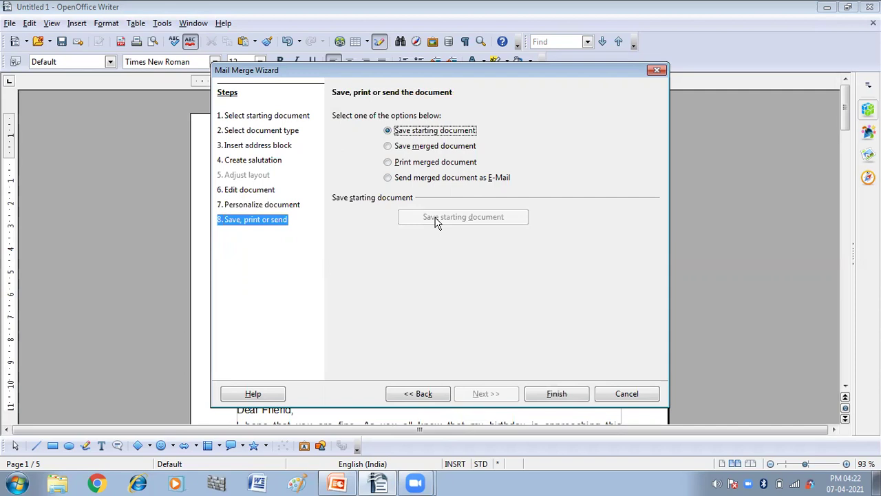
pyautogui.click(545, 395)
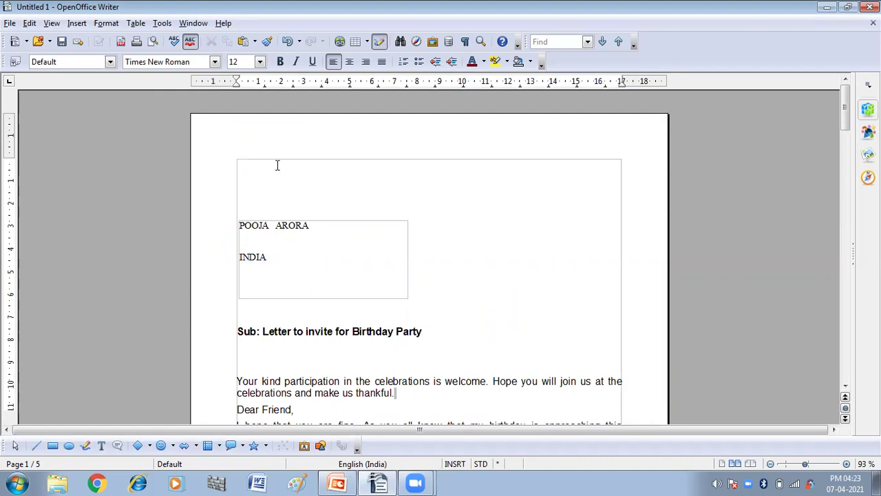
pyautogui.scroll(-10, 277, 165)
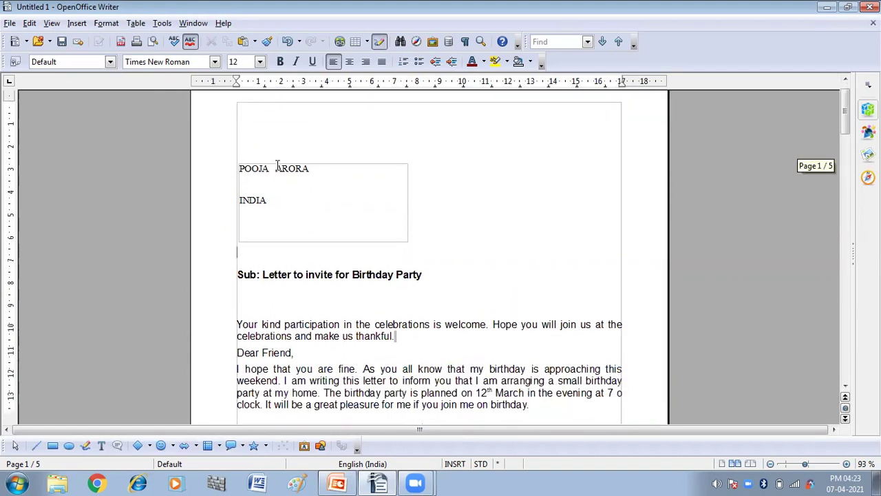
pyautogui.scroll(-15, 278, 165)
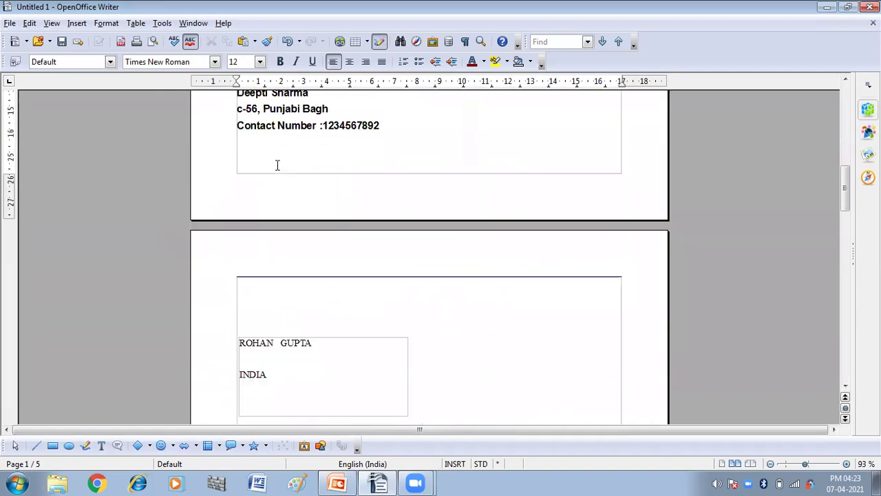
pyautogui.scroll(-8, 277, 165)
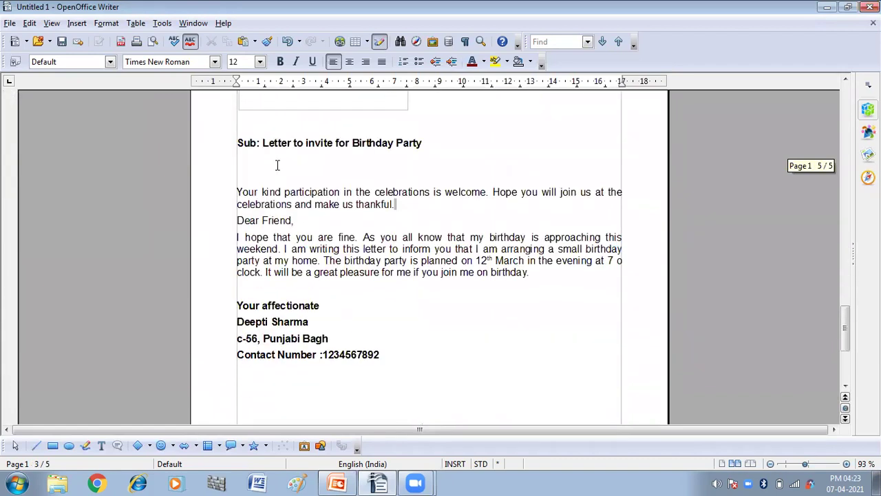
pyautogui.scroll(15, 277, 165)
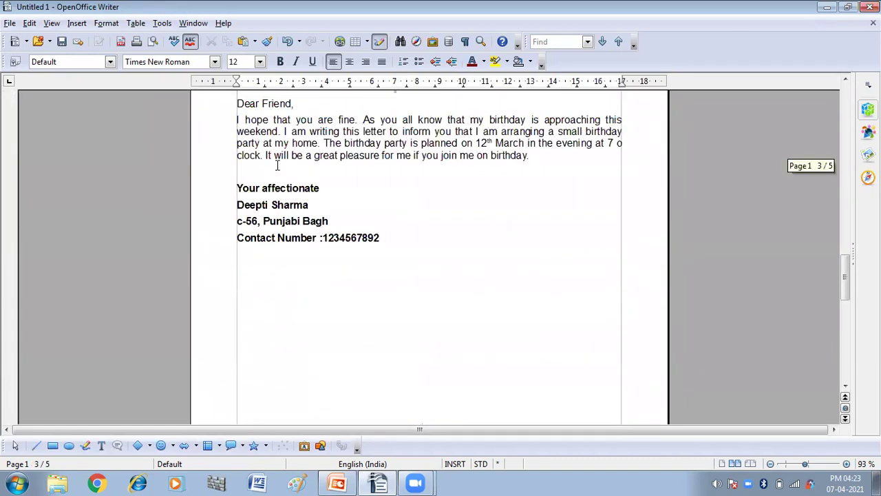
pyautogui.scroll(15, 277, 165)
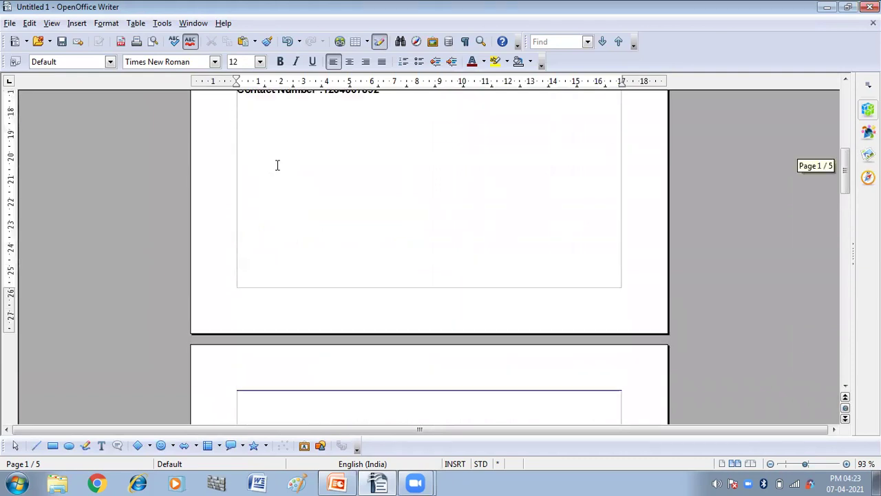
pyautogui.scroll(5, 277, 166)
pyautogui.scroll(3, 278, 165)
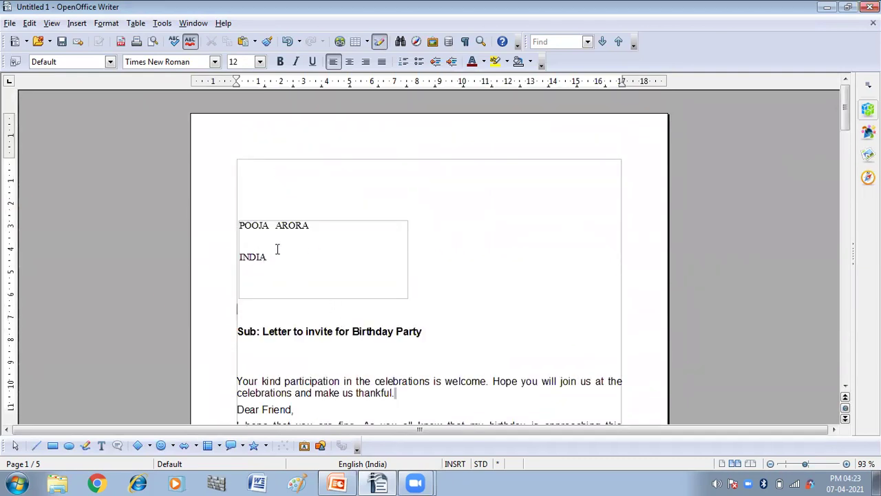
pyautogui.scroll(-18, 323, 252)
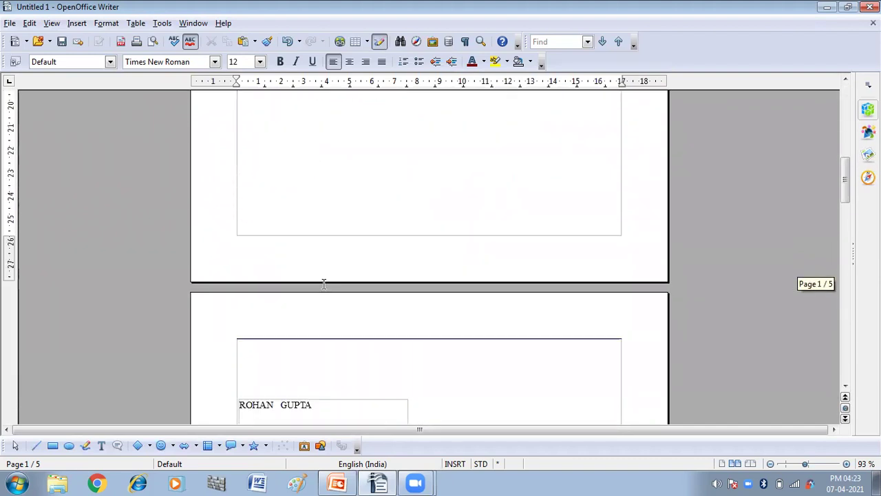
pyautogui.scroll(-18, 335, 286)
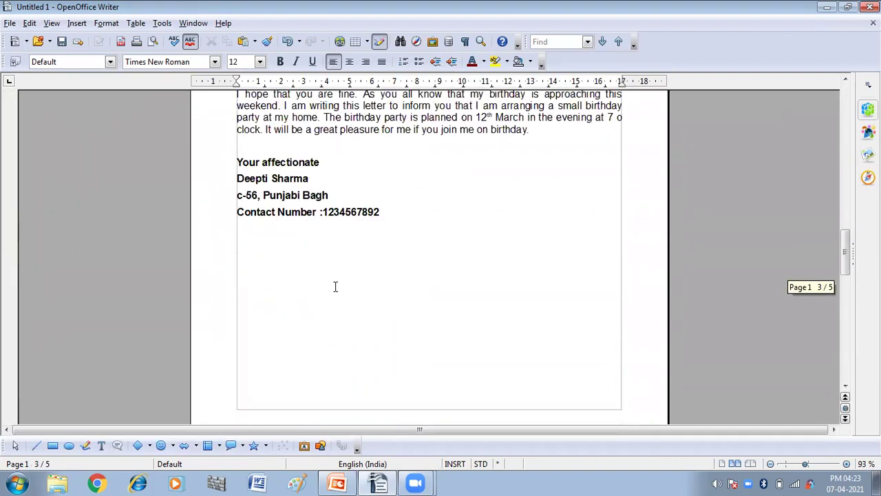
pyautogui.scroll(-10, 459, 302)
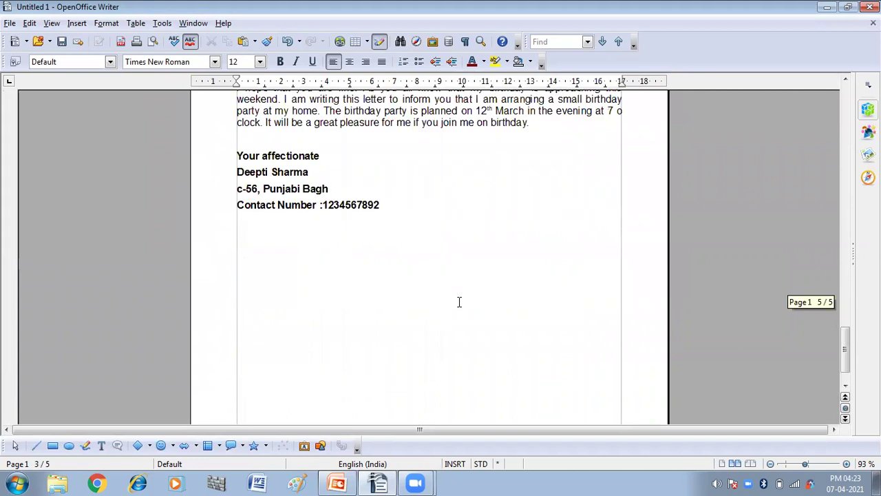
pyautogui.scroll(4, 458, 301)
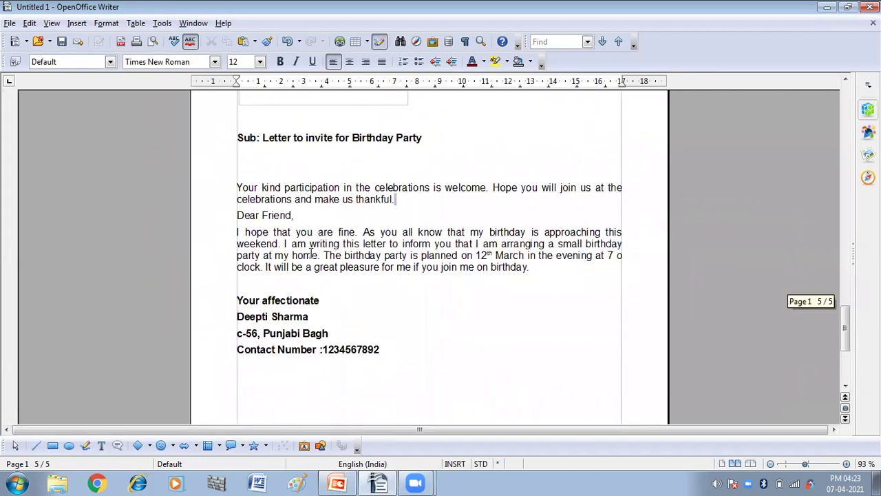
pyautogui.scroll(-5, 311, 253)
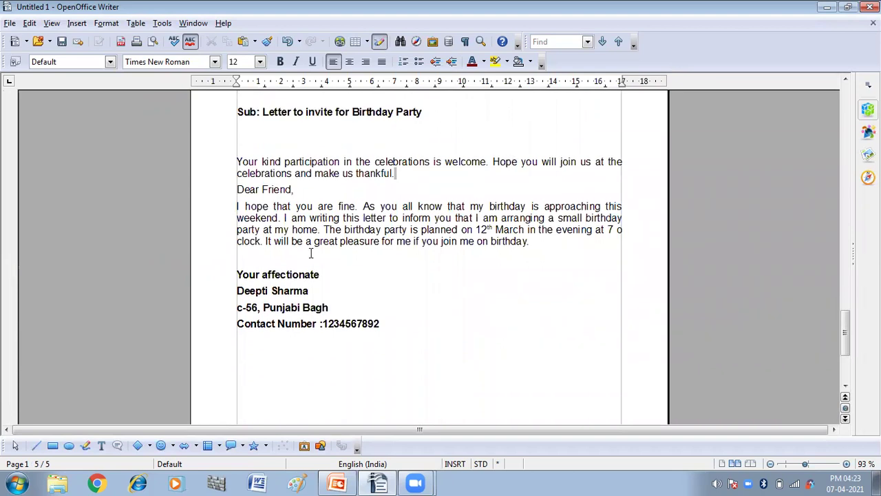
pyautogui.scroll(5, 311, 253)
pyautogui.scroll(20, 311, 253)
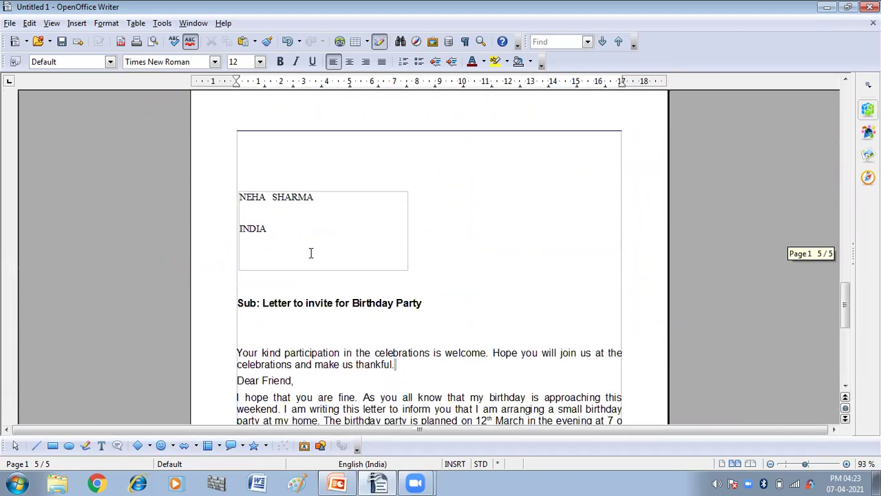
pyautogui.scroll(5, 312, 253)
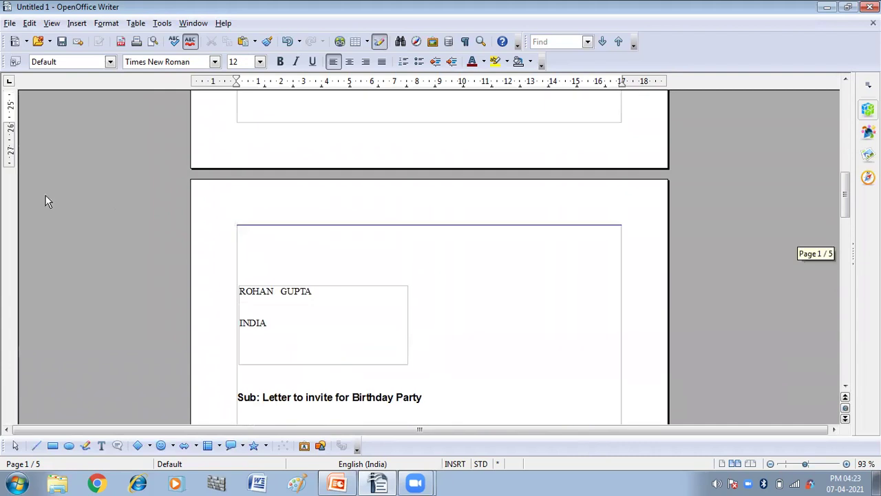